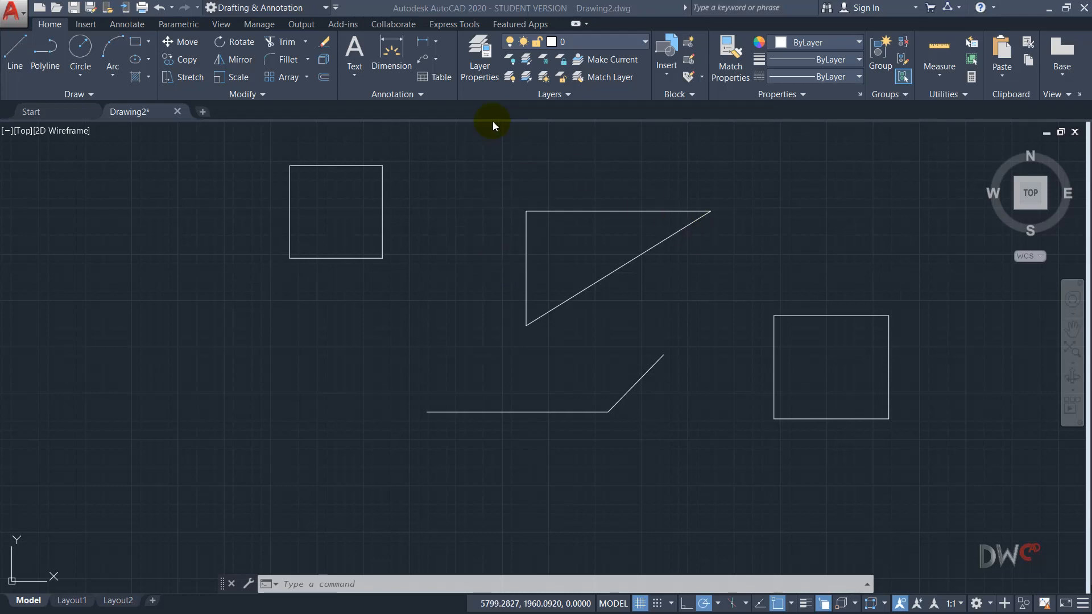
{"action": "left_click", "coordinate": [307, 59]}
{"action": "left_click", "coordinate": [308, 110]}
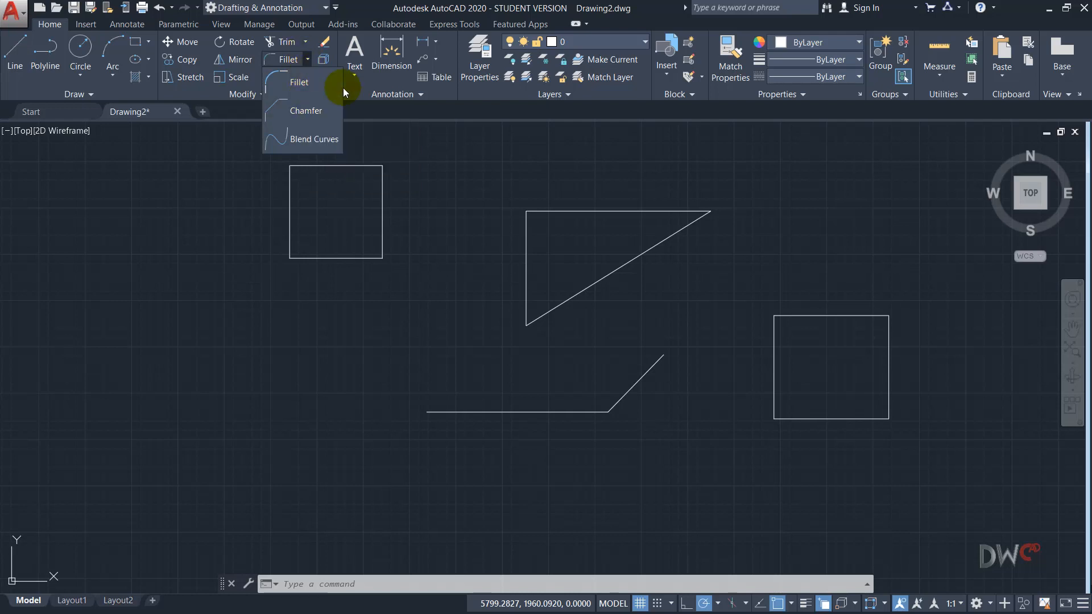
{"action": "left_click", "coordinate": [276, 63]}
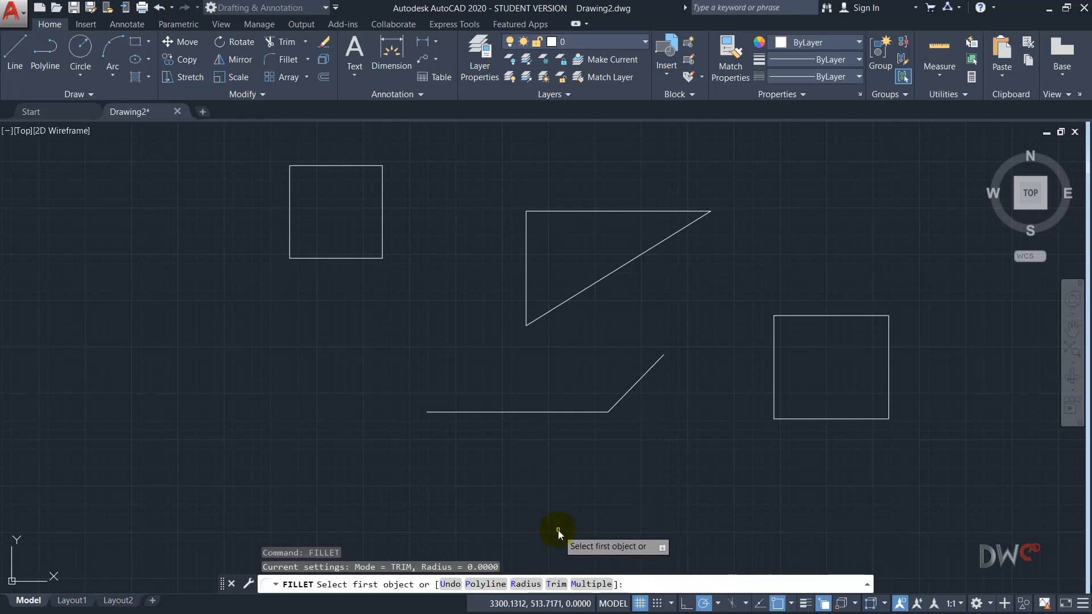
{"action": "type", "text": "rra"}
{"action": "key", "text": "Escape"}
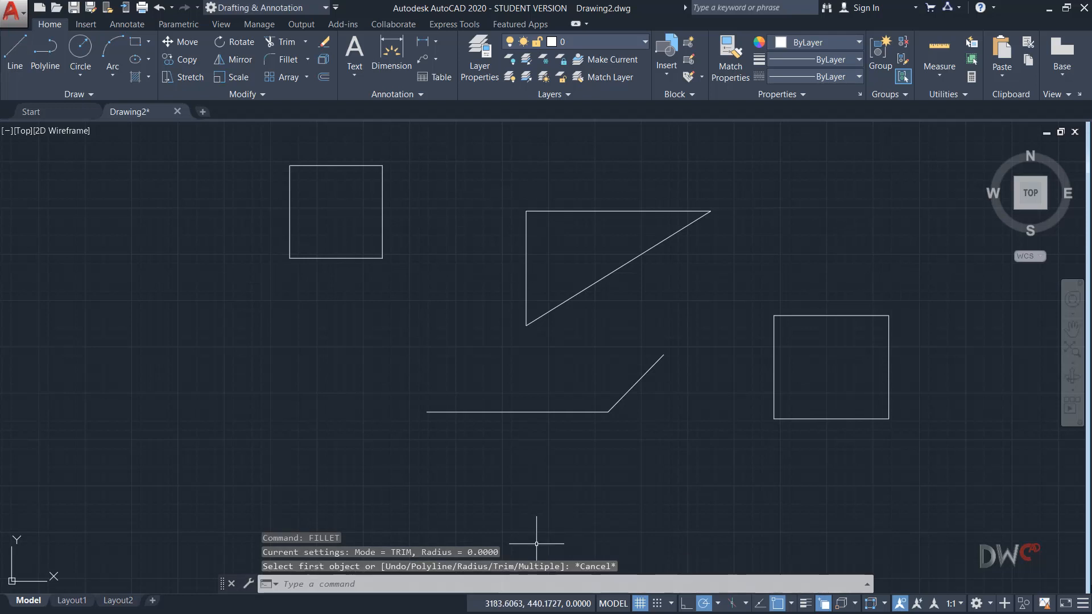
Fillet the upper-left corner of the square with a radius of 50.
{"action": "left_click", "coordinate": [280, 60]}
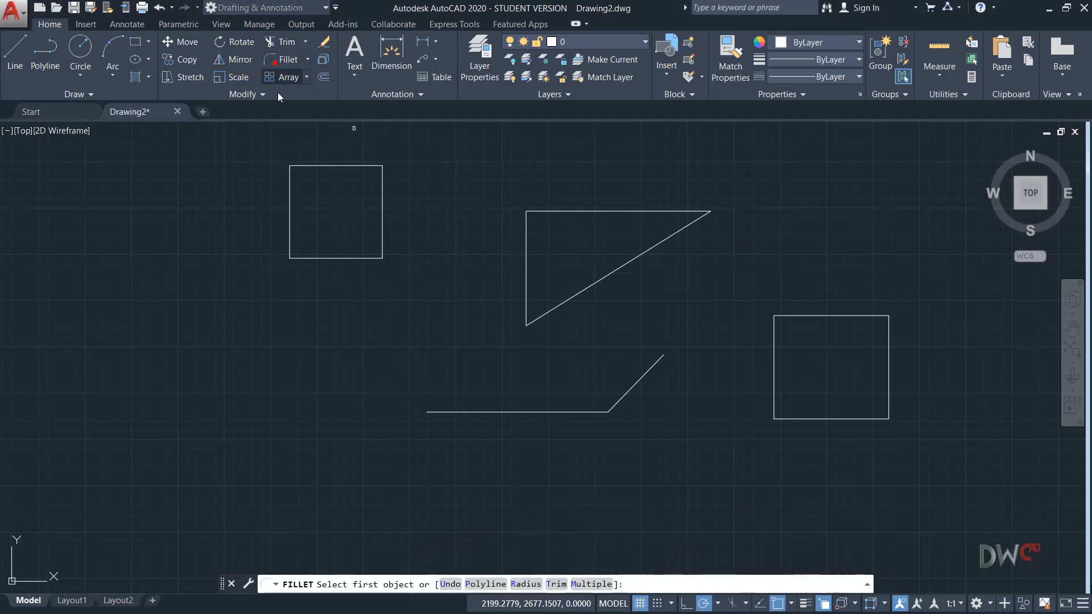
{"action": "left_click", "coordinate": [526, 585]}
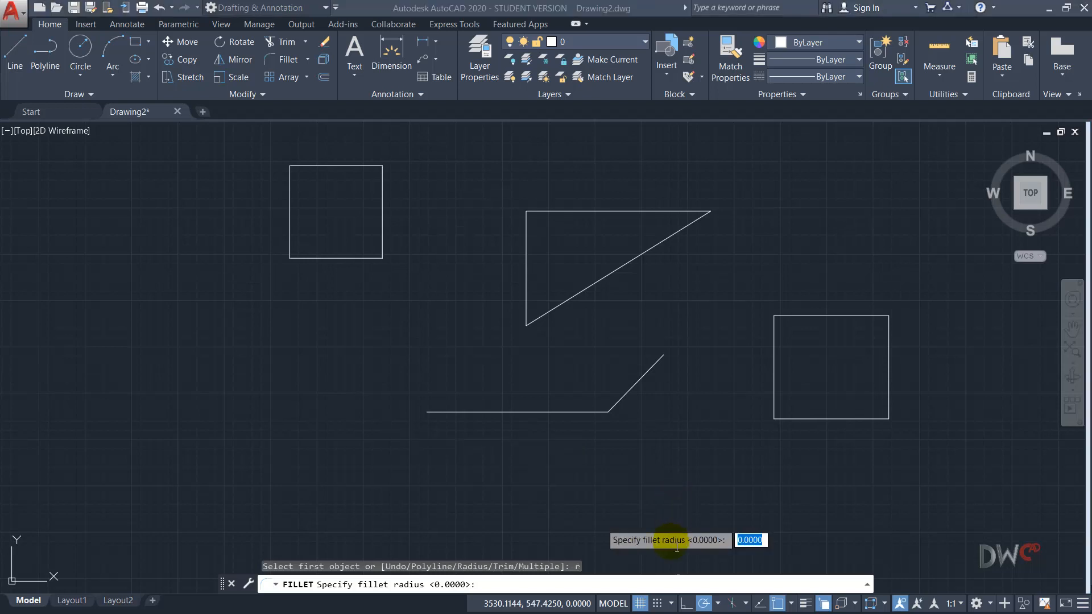
{"action": "left_click", "coordinate": [635, 463]}
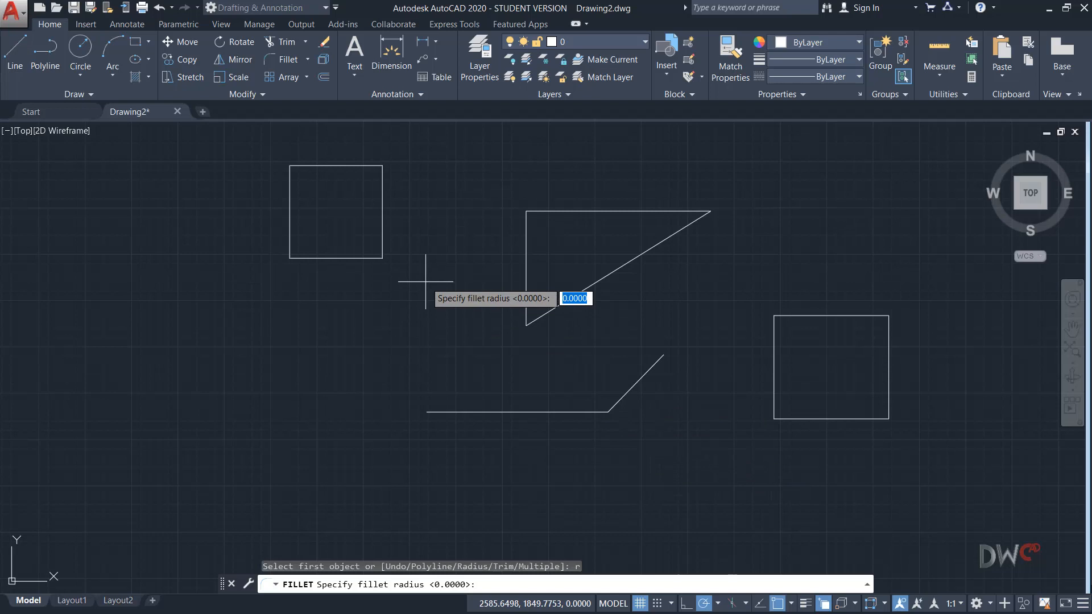
{"action": "type", "text": "50"}
{"action": "key", "text": "Return"}
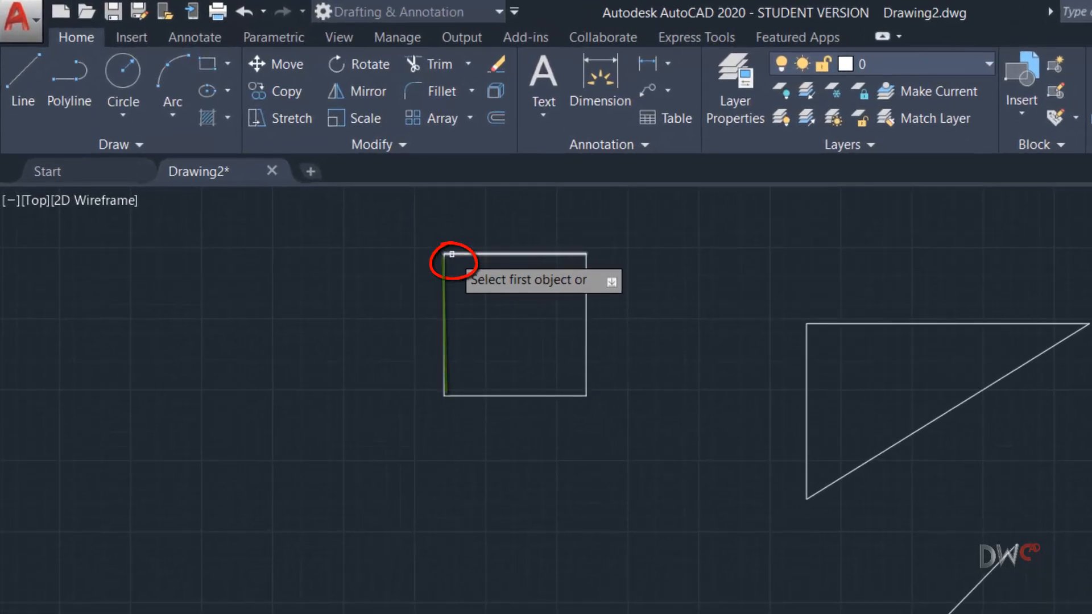
{"action": "scroll", "coordinate": [430, 239], "scroll_direction": "up", "scroll_amount": 5}
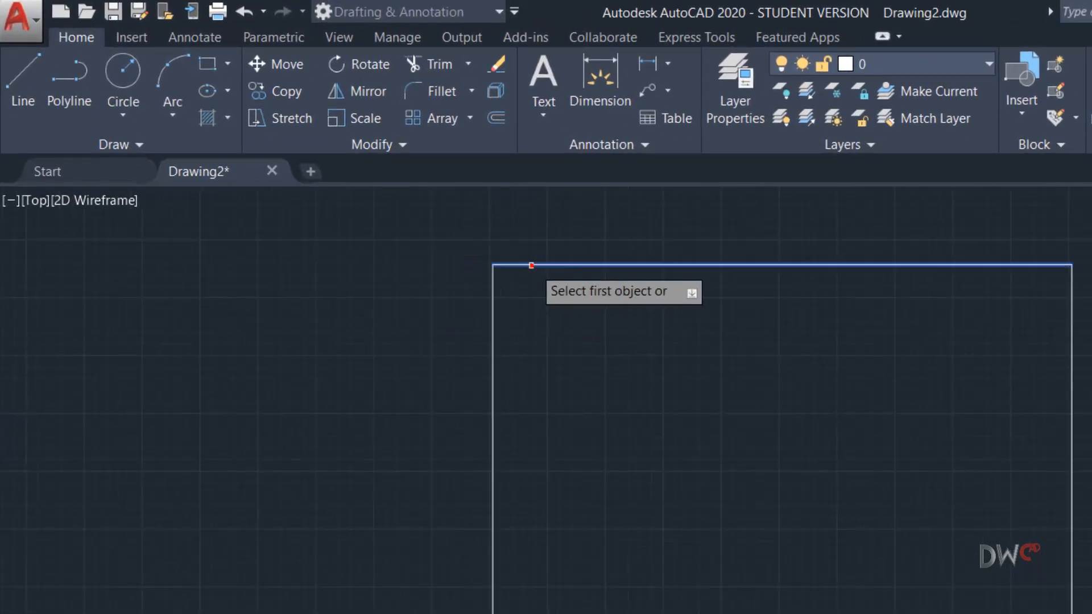
{"action": "left_click", "coordinate": [531, 265]}
{"action": "left_click", "coordinate": [493, 292]}
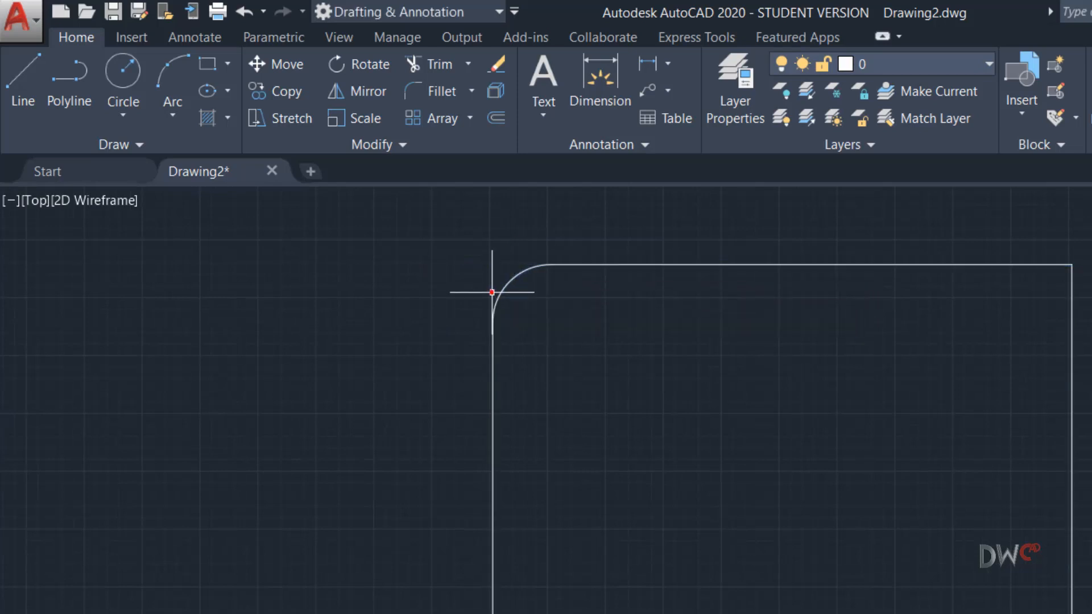
{"action": "scroll", "coordinate": [492, 292], "scroll_direction": "up", "scroll_amount": 4}
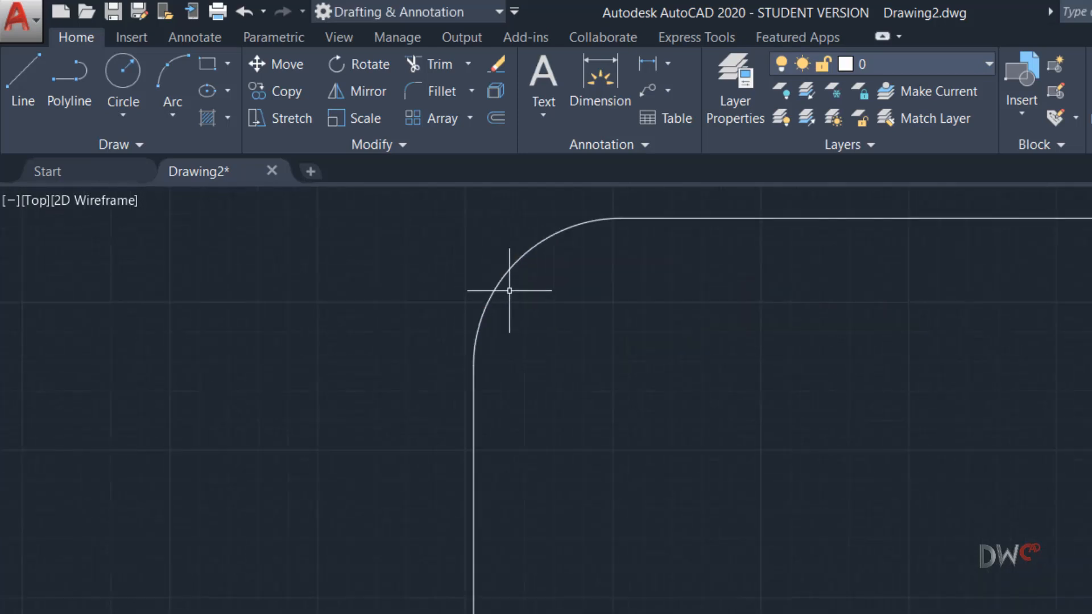
{"action": "scroll", "coordinate": [509, 290], "scroll_direction": "down", "scroll_amount": 1}
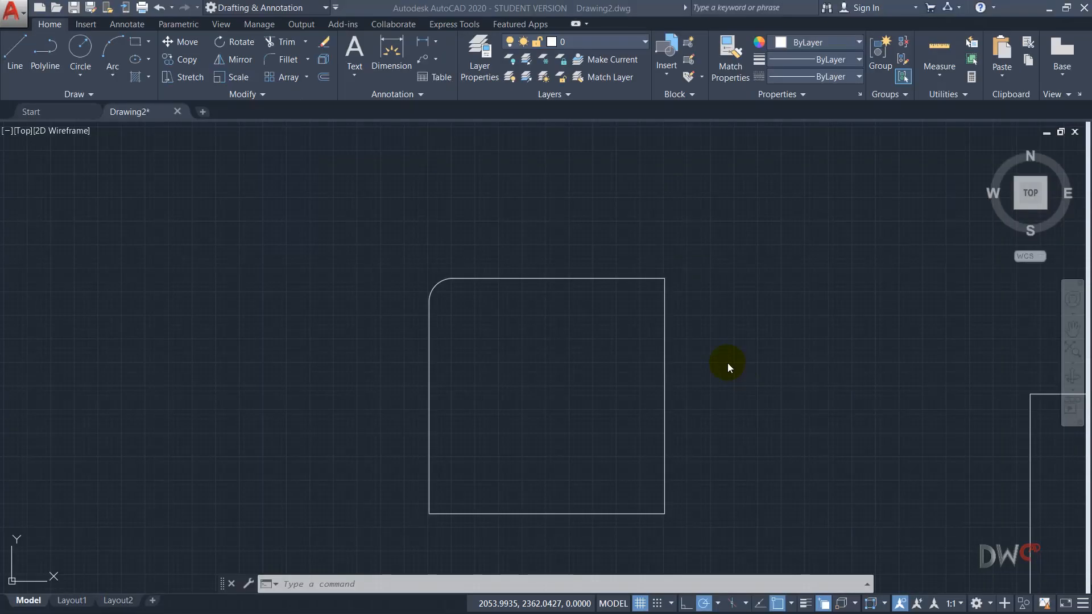
{"action": "left_click", "coordinate": [276, 63]}
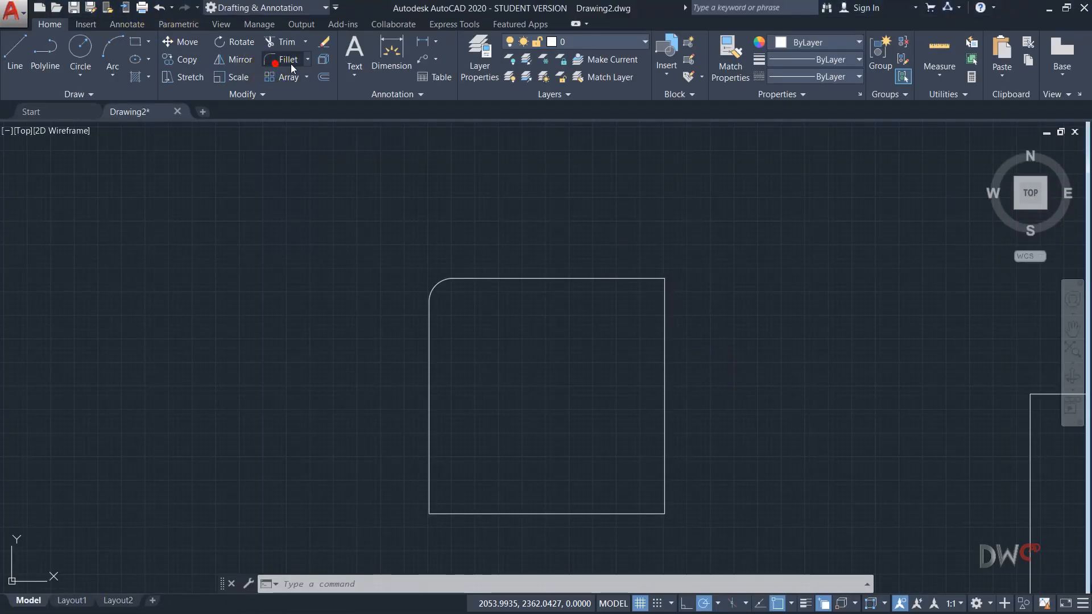
{"action": "left_click", "coordinate": [289, 60]}
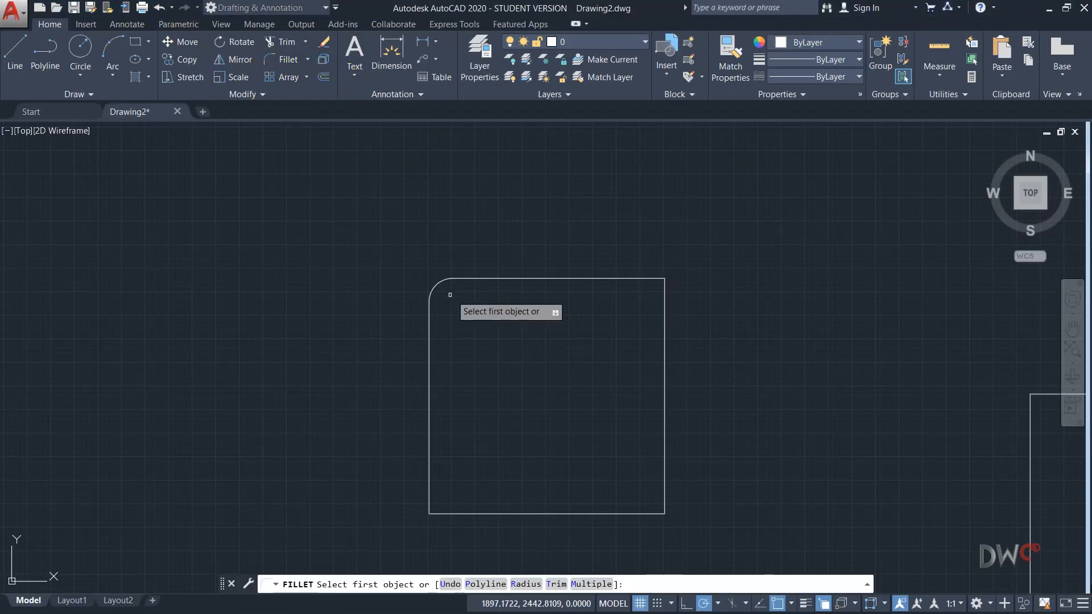
{"action": "left_click", "coordinate": [526, 584]}
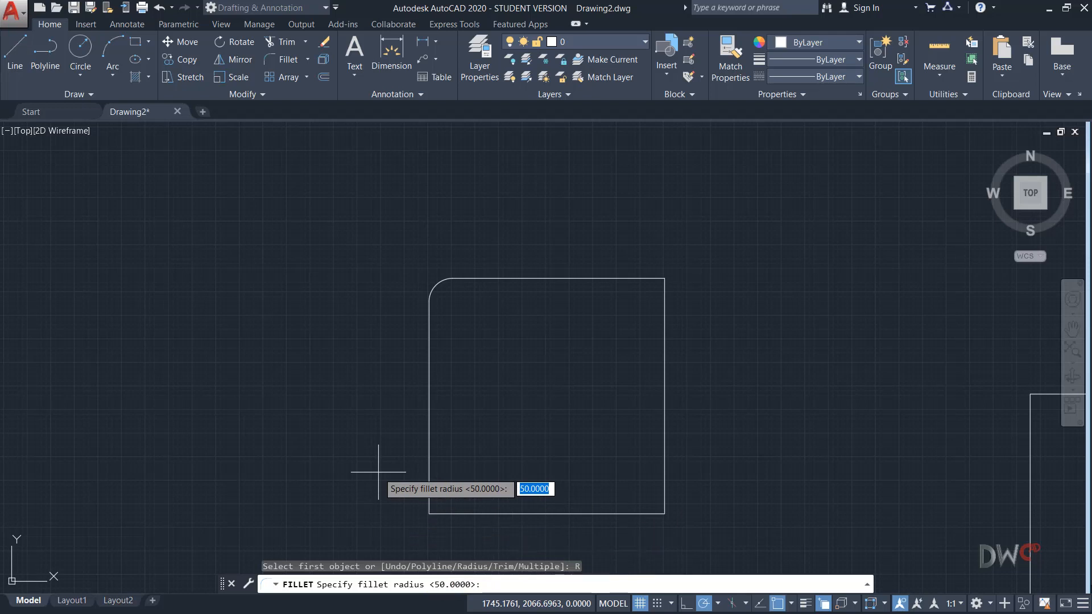
{"action": "key", "text": "Escape"}
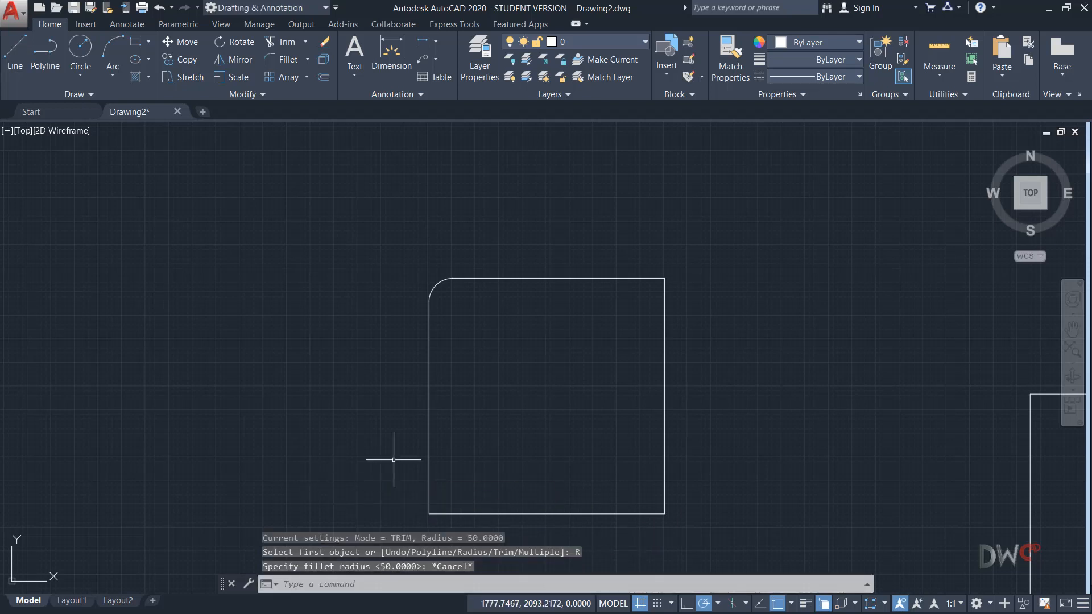
Fillet the square's upper-right and lower-left corners with the same radius of 50.
{"action": "left_click", "coordinate": [288, 58]}
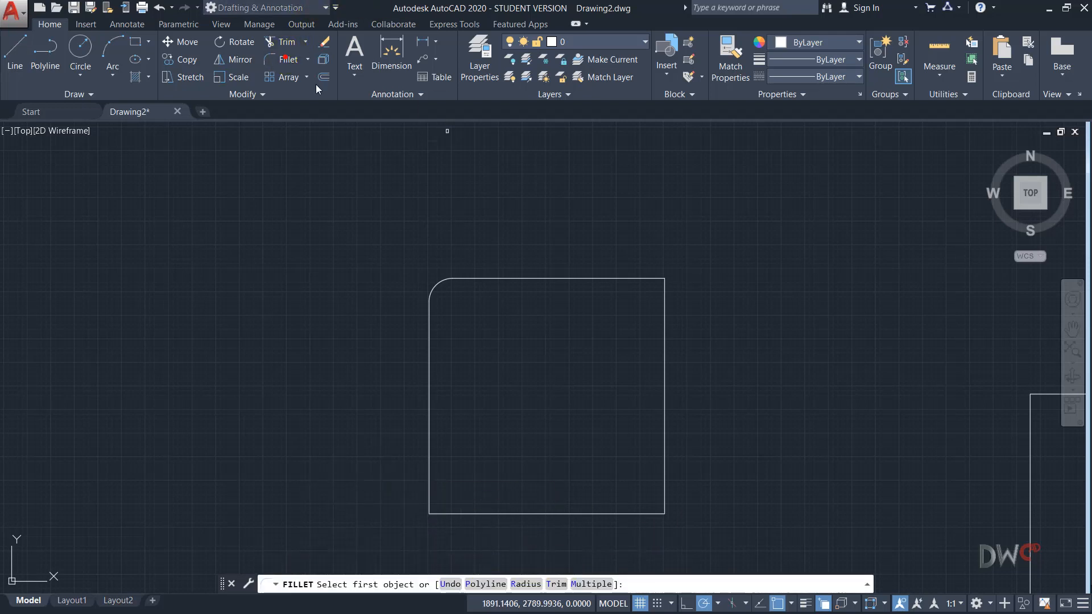
{"action": "left_click", "coordinate": [664, 306]}
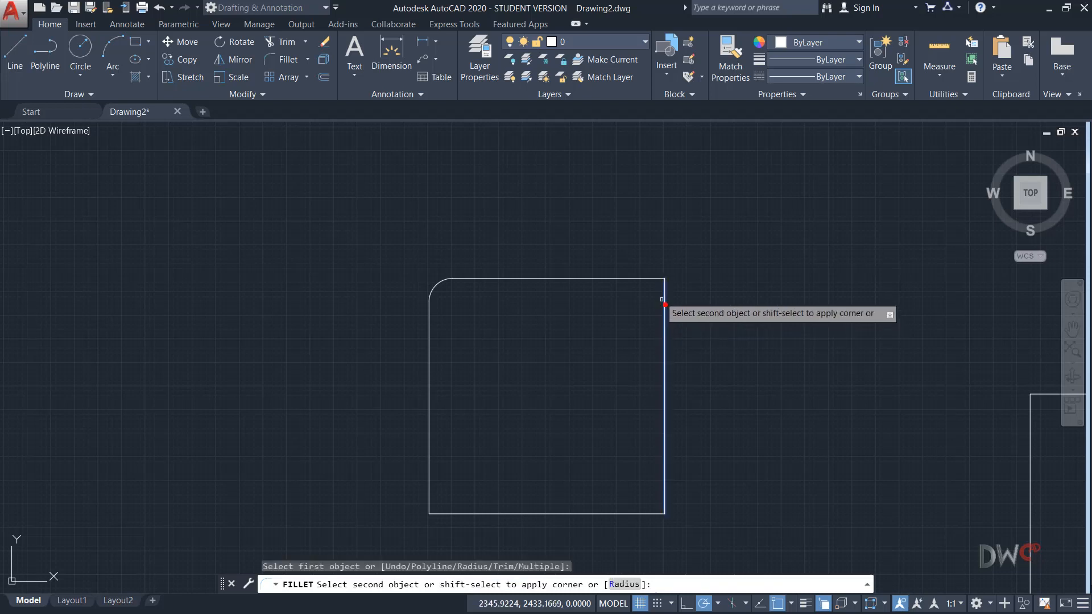
{"action": "left_click", "coordinate": [642, 278]}
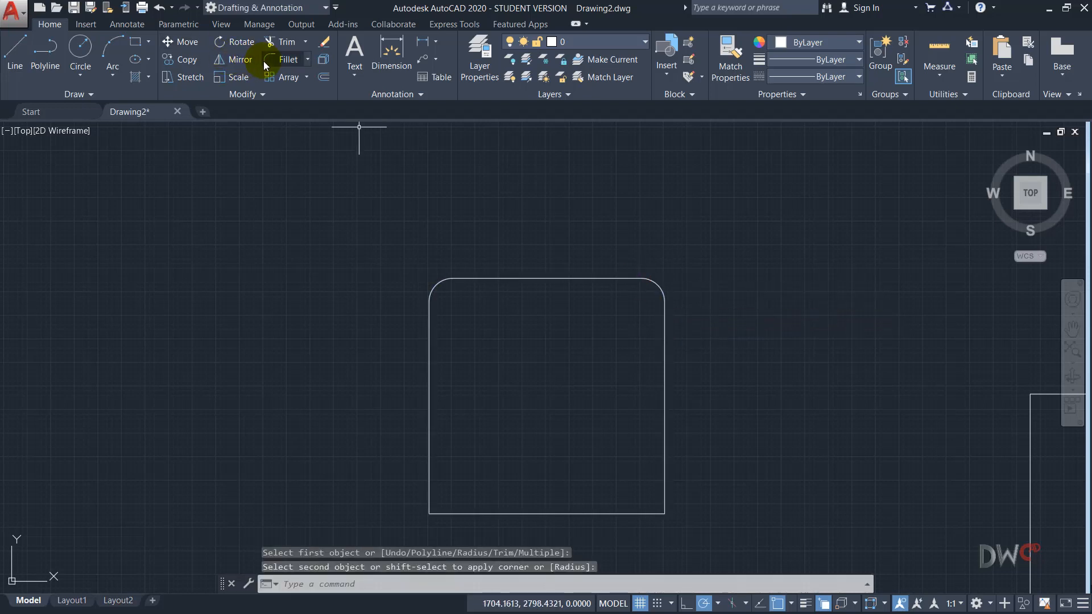
{"action": "left_click", "coordinate": [281, 59]}
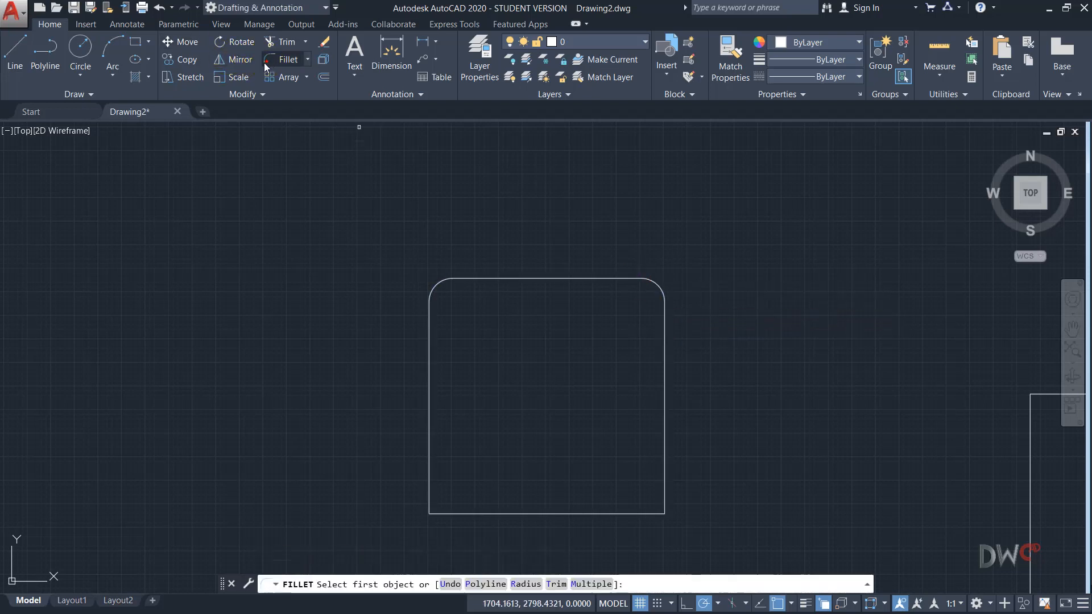
{"action": "left_click", "coordinate": [428, 459]}
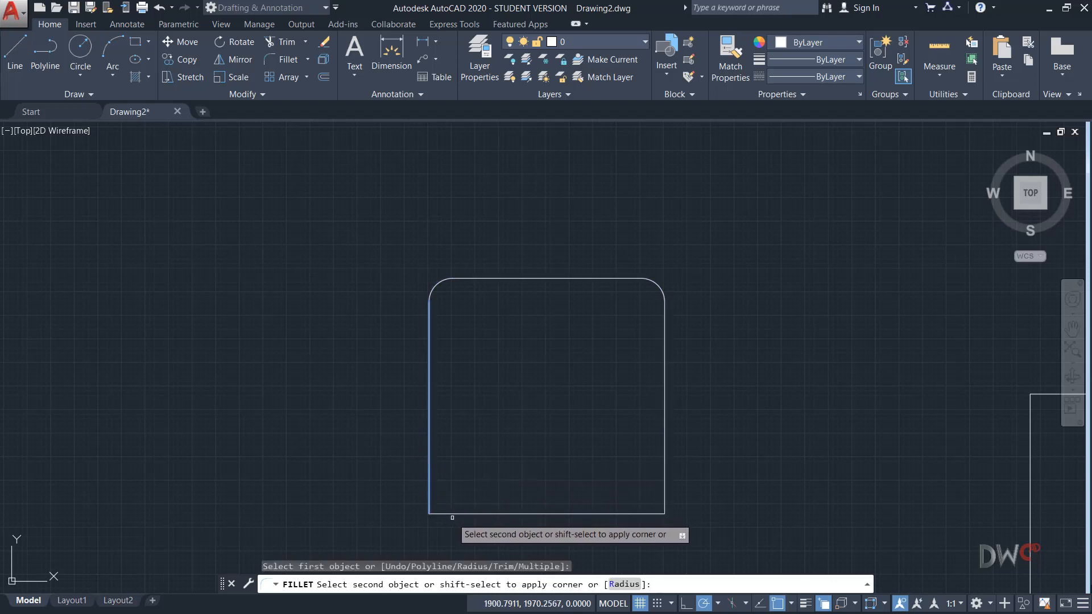
{"action": "left_click", "coordinate": [457, 514]}
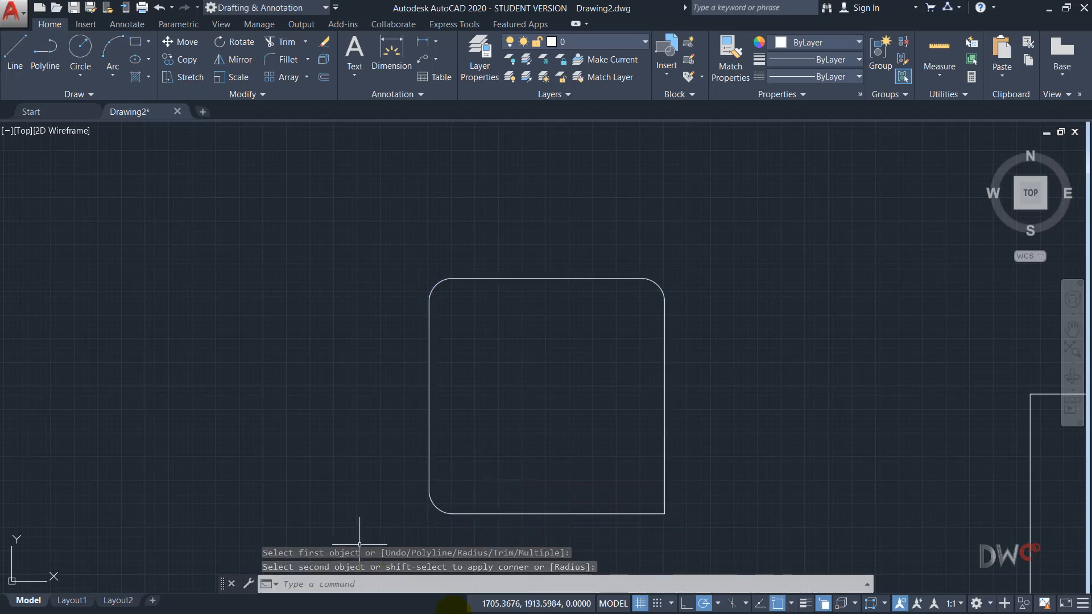
Set the fillet radius to 70 and round the square's lower-right corner.
{"action": "left_click", "coordinate": [282, 59]}
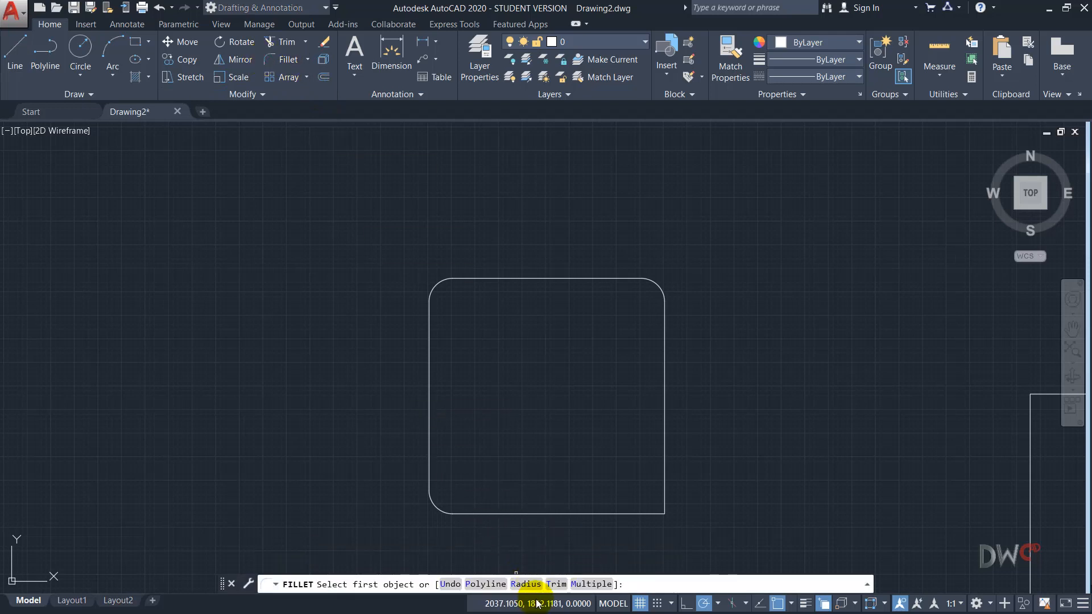
{"action": "left_click", "coordinate": [526, 584]}
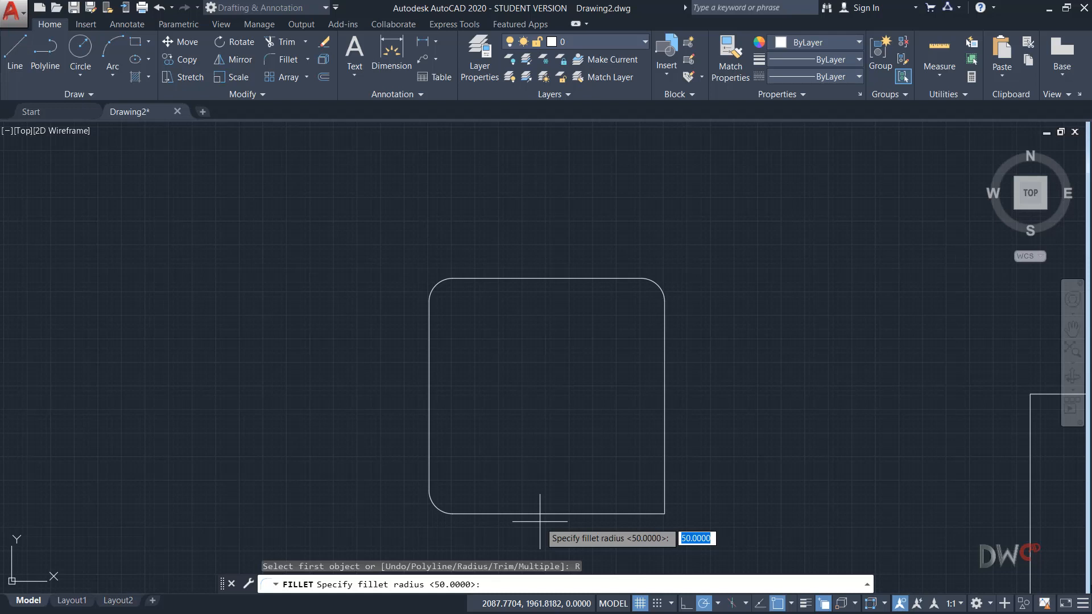
{"action": "type", "text": "70"}
{"action": "key", "text": "Return"}
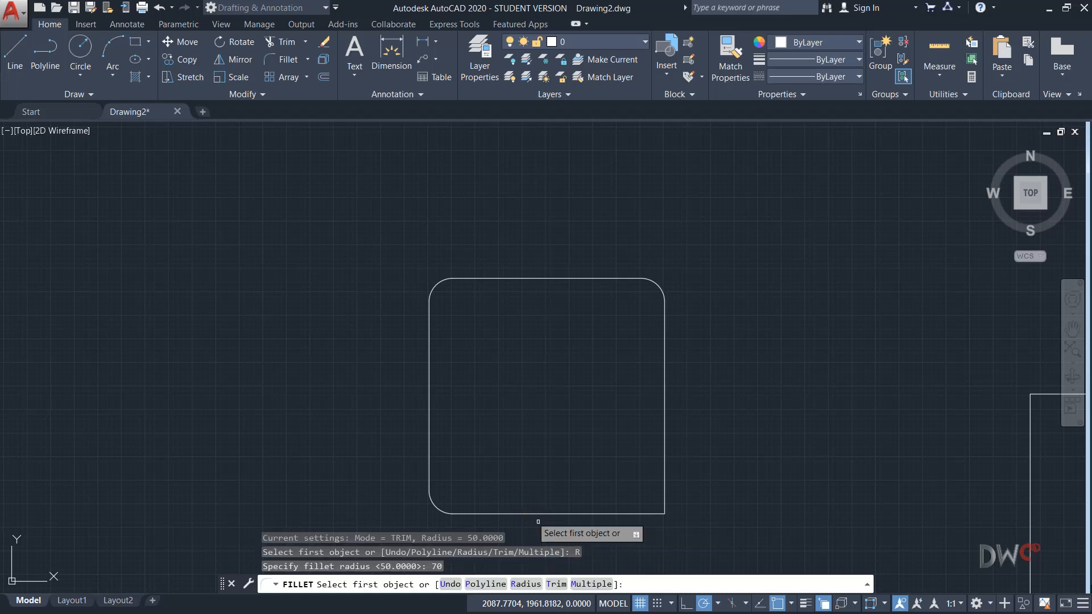
{"action": "left_click", "coordinate": [665, 489]}
{"action": "left_click", "coordinate": [640, 514]}
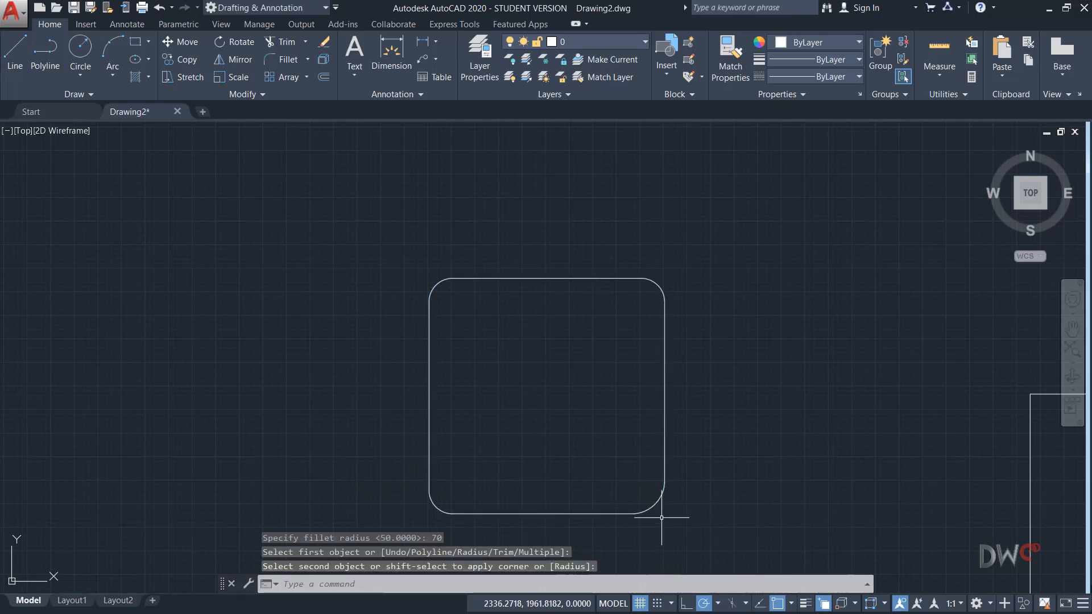
Fillet the upper-left corner of the triangle using the current radius of 70.
{"action": "middle_click_drag", "start_coordinate": [722, 441], "coordinate": [670, 412]}
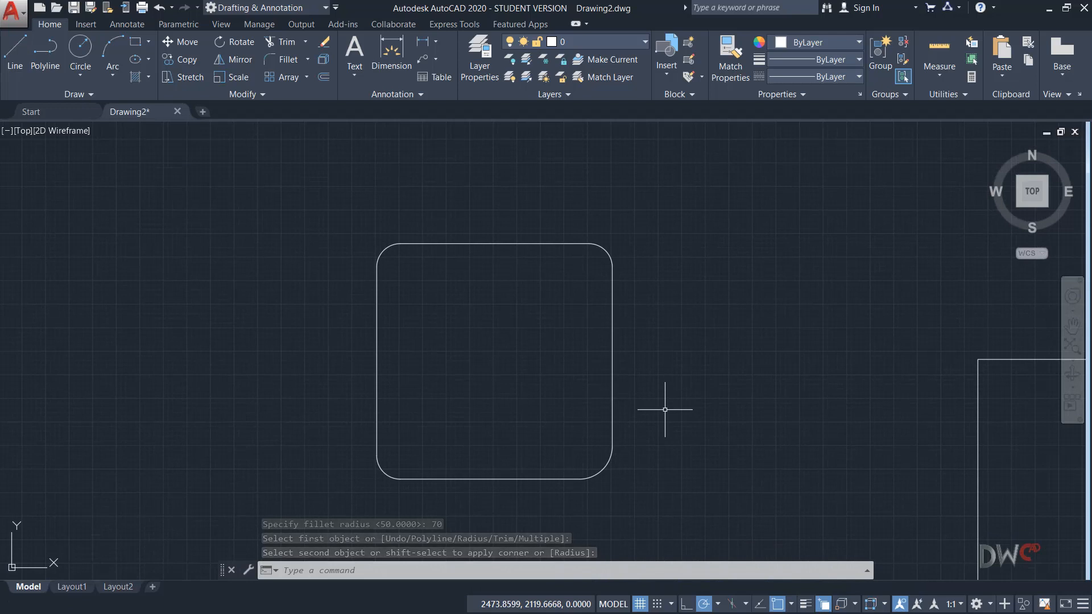
{"action": "left_click", "coordinate": [267, 59]}
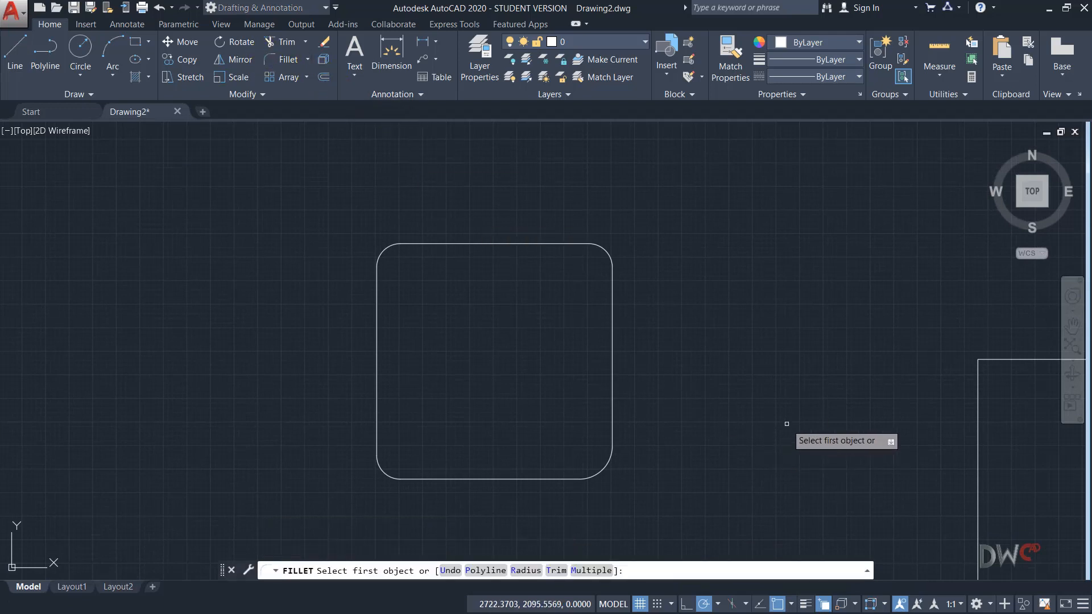
{"action": "middle_click_drag", "start_coordinate": [786, 422], "coordinate": [503, 337]}
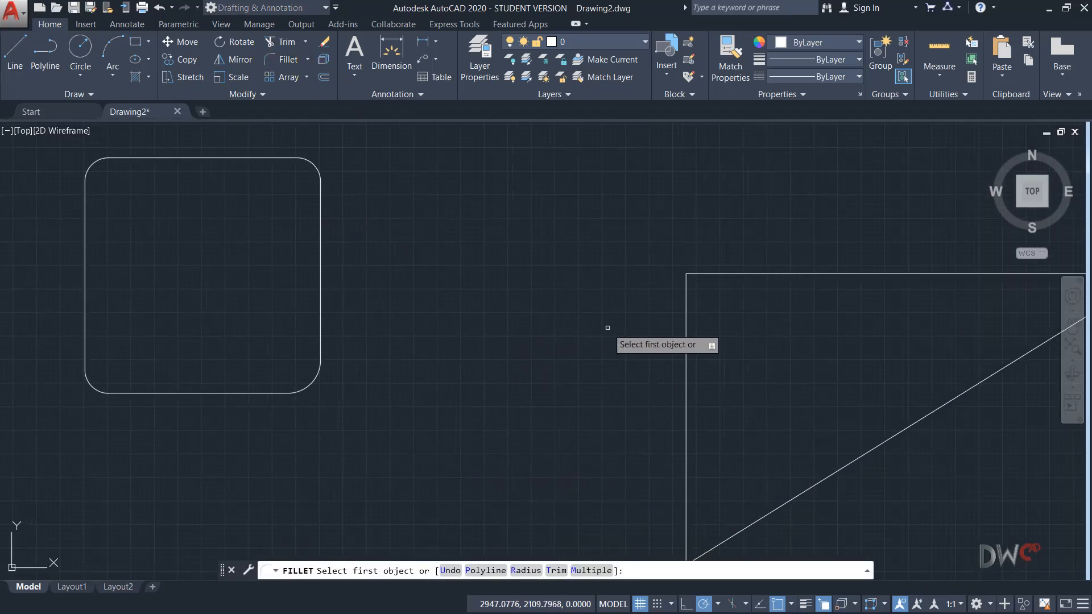
{"action": "left_click", "coordinate": [687, 306]}
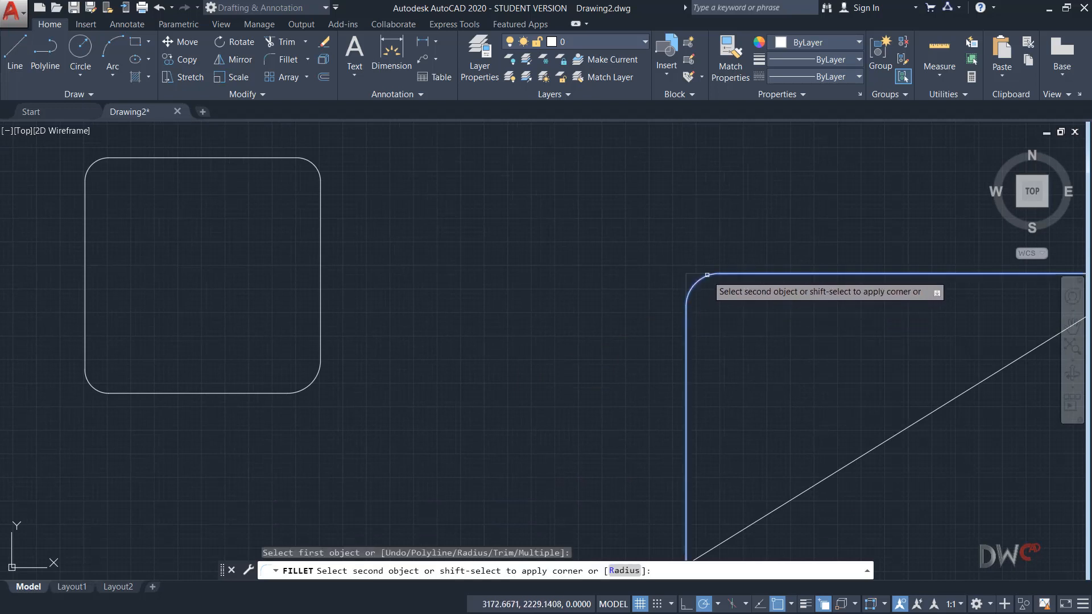
{"action": "left_click", "coordinate": [711, 275]}
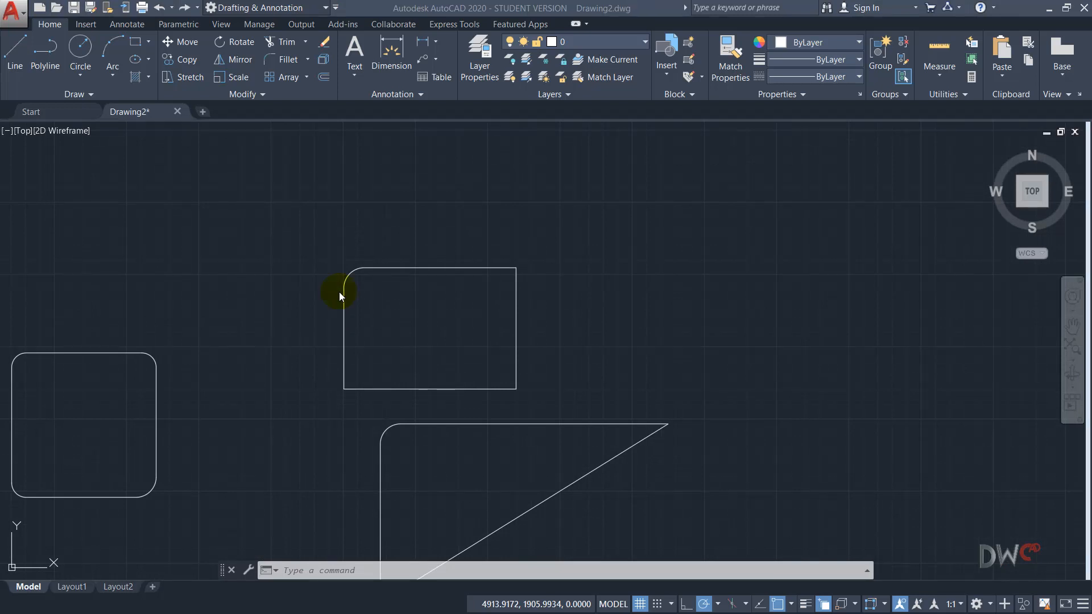
Fillet the upper-right and lower-left corners of the rectangle above the triangle using the current radius.
{"action": "left_click", "coordinate": [288, 64]}
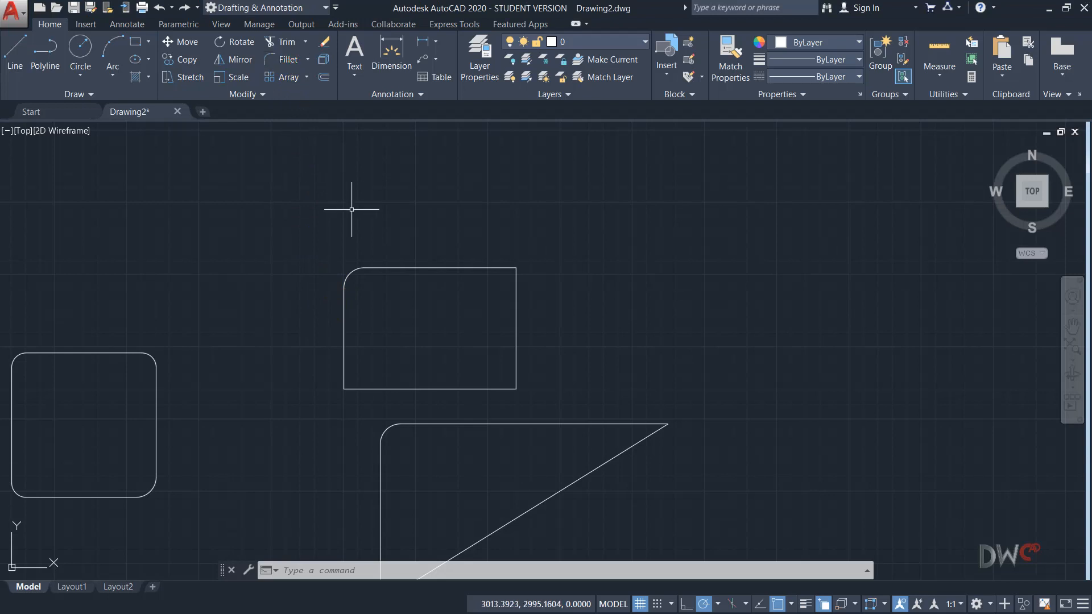
{"action": "left_click", "coordinate": [285, 59]}
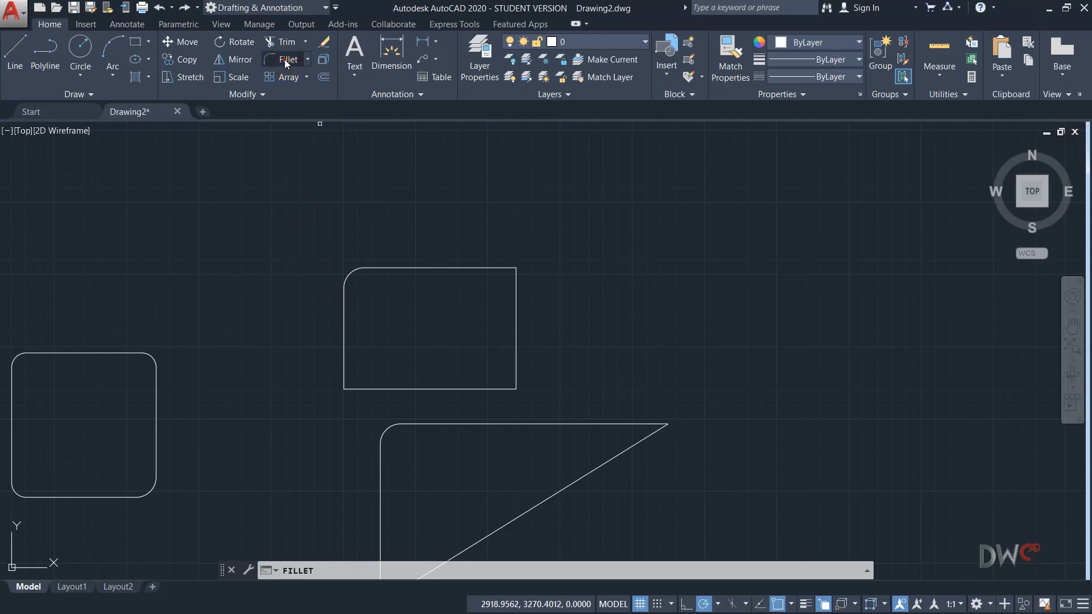
{"action": "left_click", "coordinate": [479, 267]}
{"action": "left_click", "coordinate": [516, 292]}
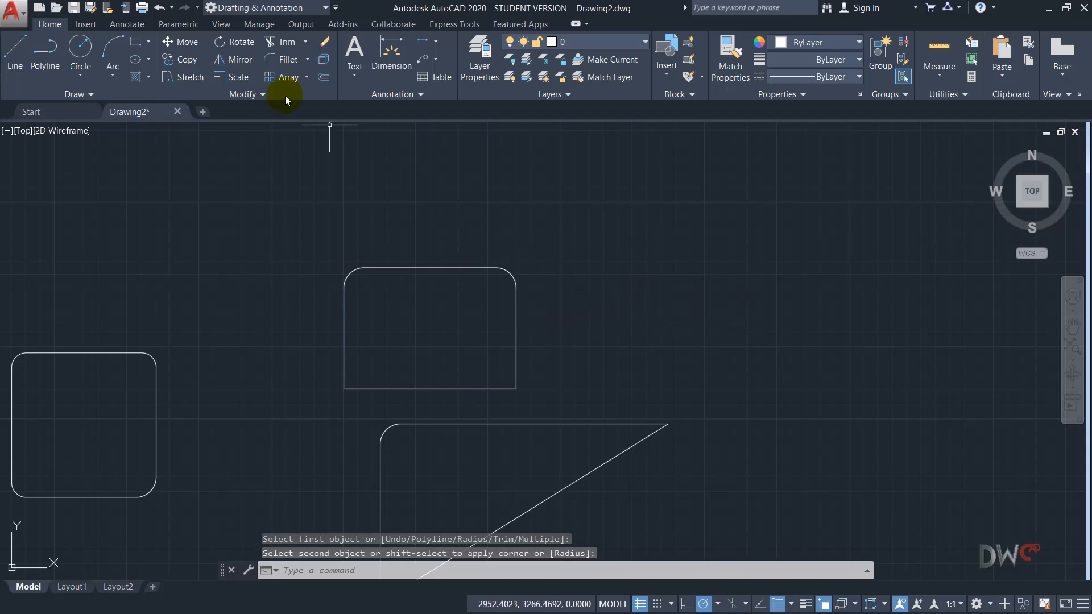
{"action": "left_click", "coordinate": [277, 64]}
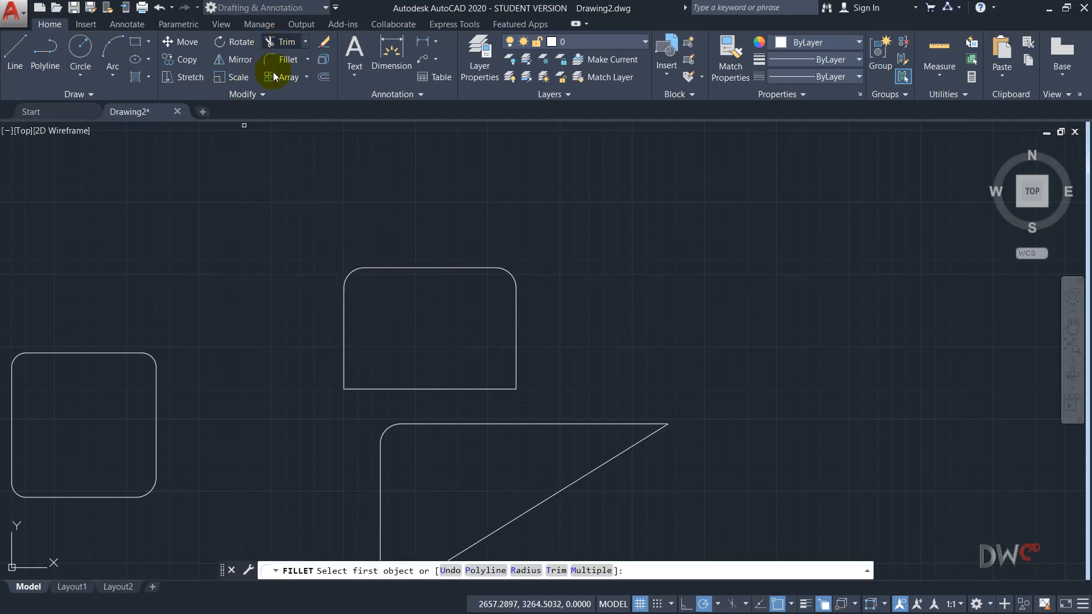
{"action": "left_click", "coordinate": [345, 334]}
{"action": "left_click", "coordinate": [375, 389], "text": "shift"}
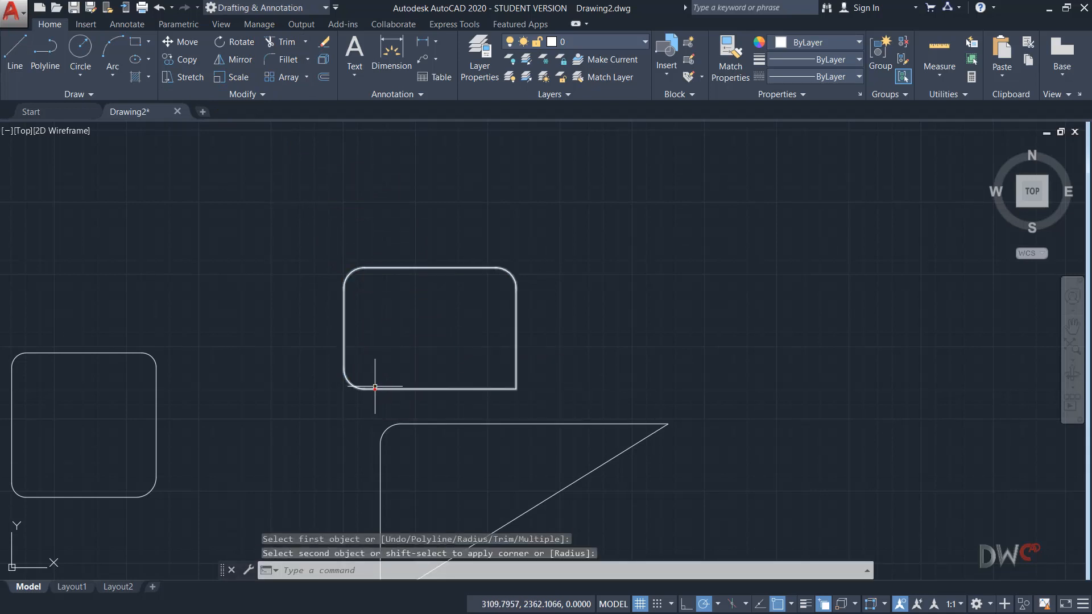
Undo the fillets on the rectangle's lower-left and upper-right corners.
{"action": "key", "text": "ctrl+z"}
{"action": "key", "text": "ctrl+z"}
{"action": "key", "text": "ctrl+z"}
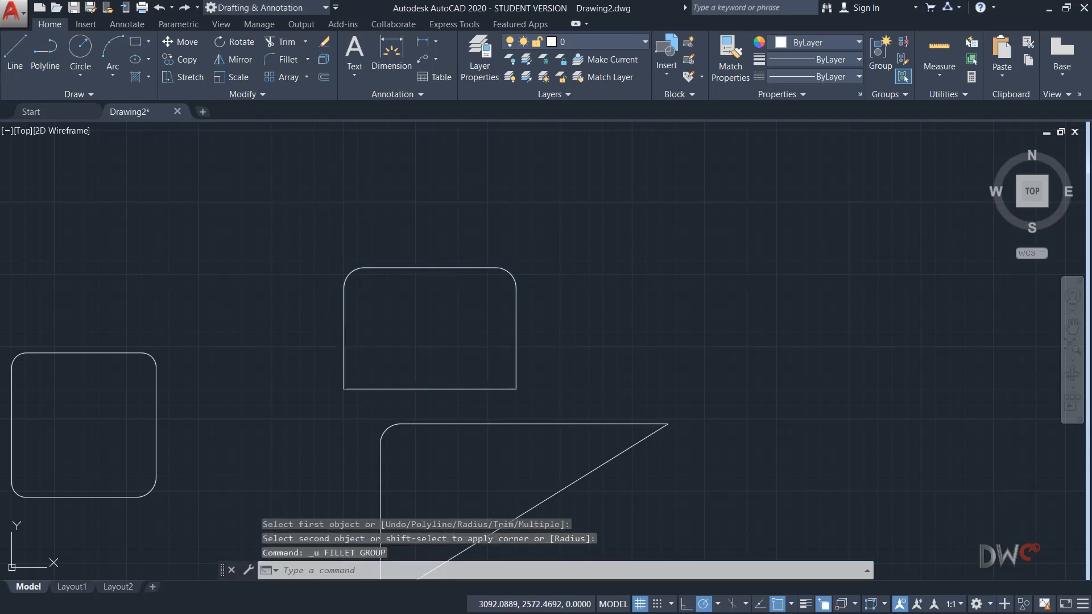
Using Fillet's Multiple option at radius 70, round the rectangle's upper-right, lower-right and lower-left corners and the triangle's right-hand corner.
{"action": "left_click", "coordinate": [276, 59]}
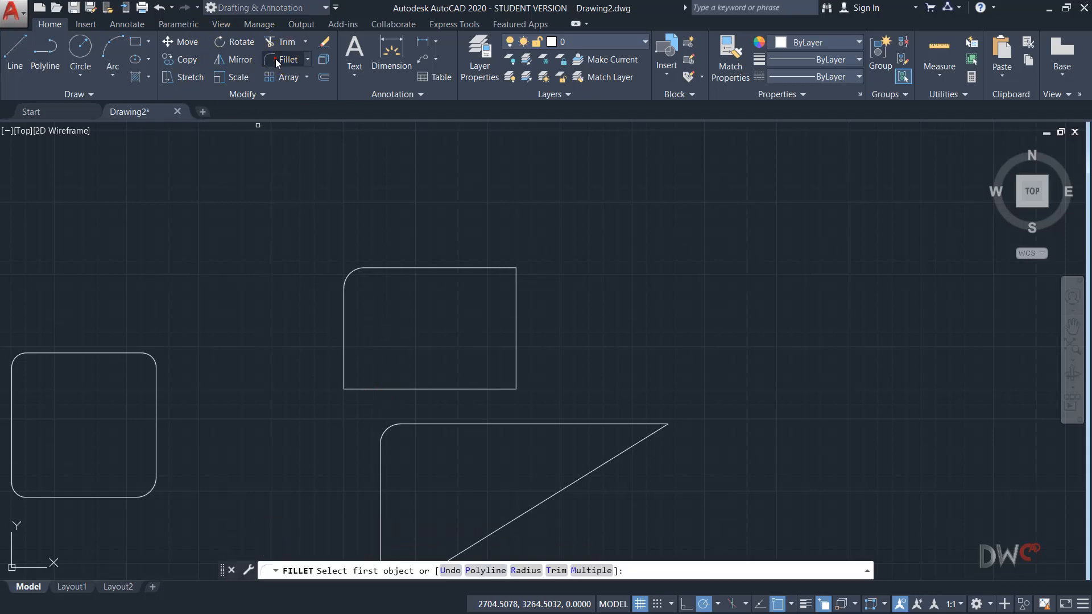
{"action": "left_click", "coordinate": [275, 60]}
{"action": "left_click", "coordinate": [279, 59]}
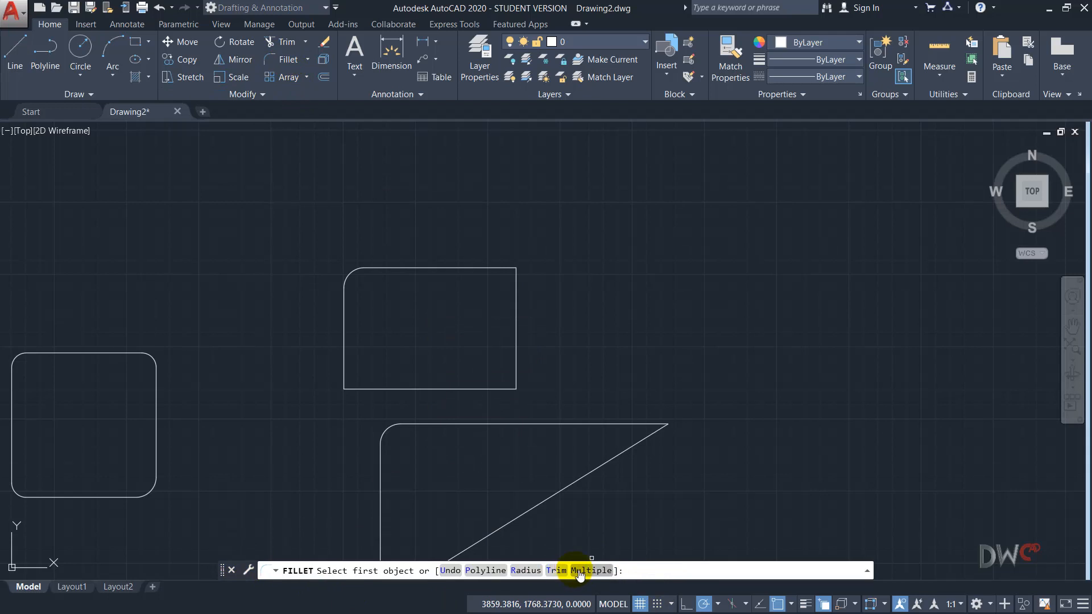
{"action": "left_click", "coordinate": [579, 571]}
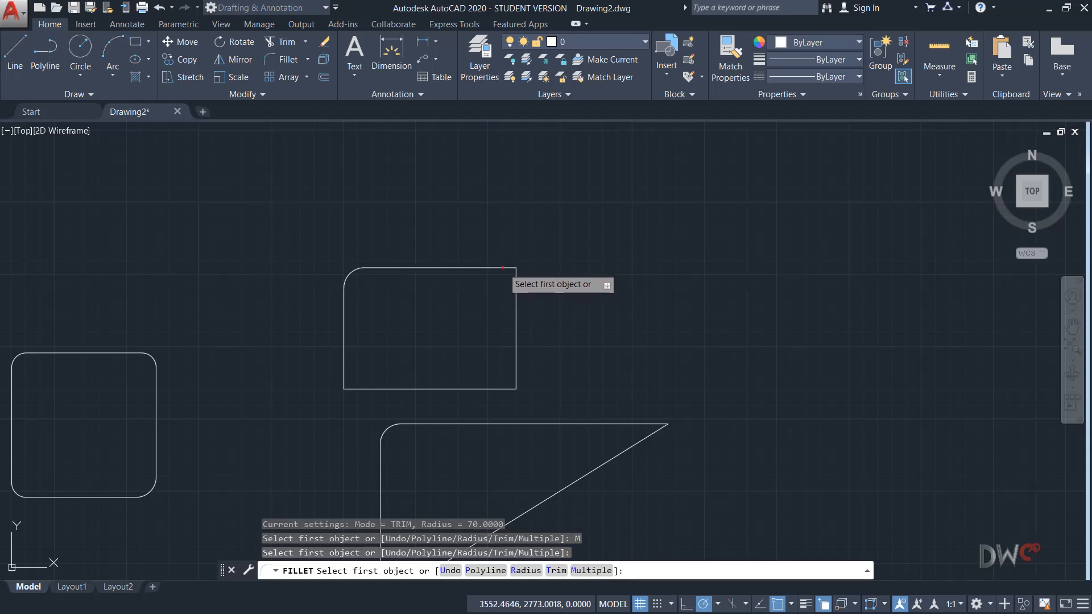
{"action": "left_click", "coordinate": [492, 268]}
{"action": "left_click", "coordinate": [516, 284]}
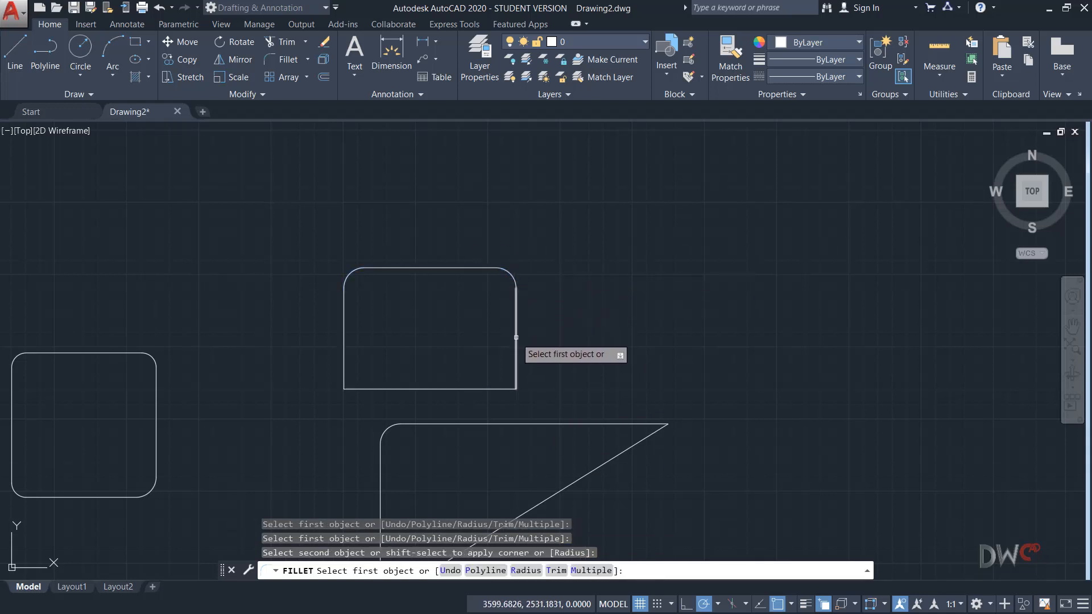
{"action": "left_click", "coordinate": [516, 336]}
{"action": "left_click", "coordinate": [500, 389]}
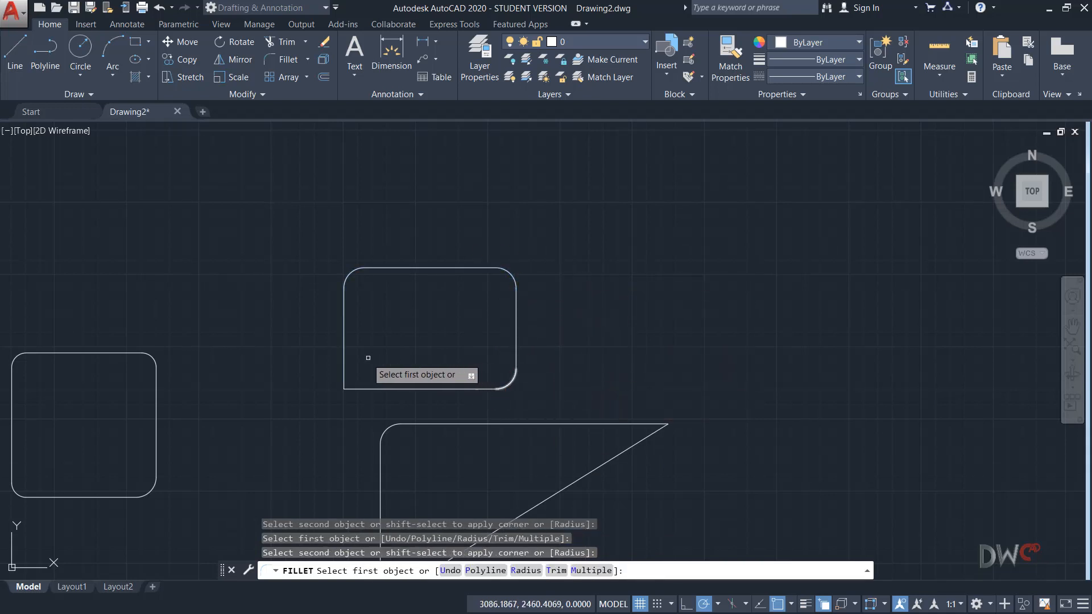
{"action": "left_click", "coordinate": [344, 364]}
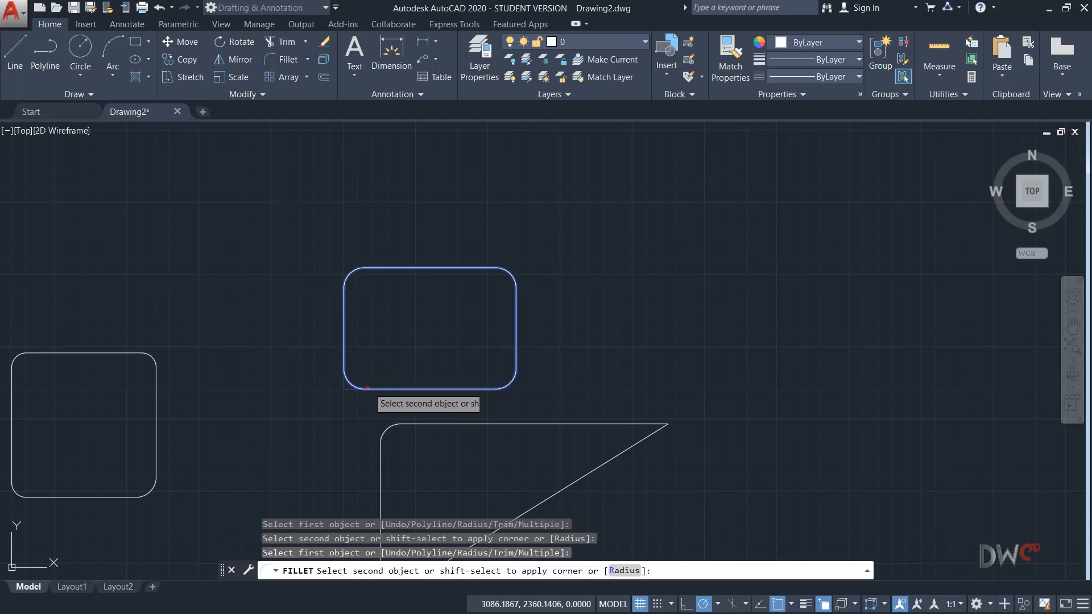
{"action": "left_click", "coordinate": [364, 390]}
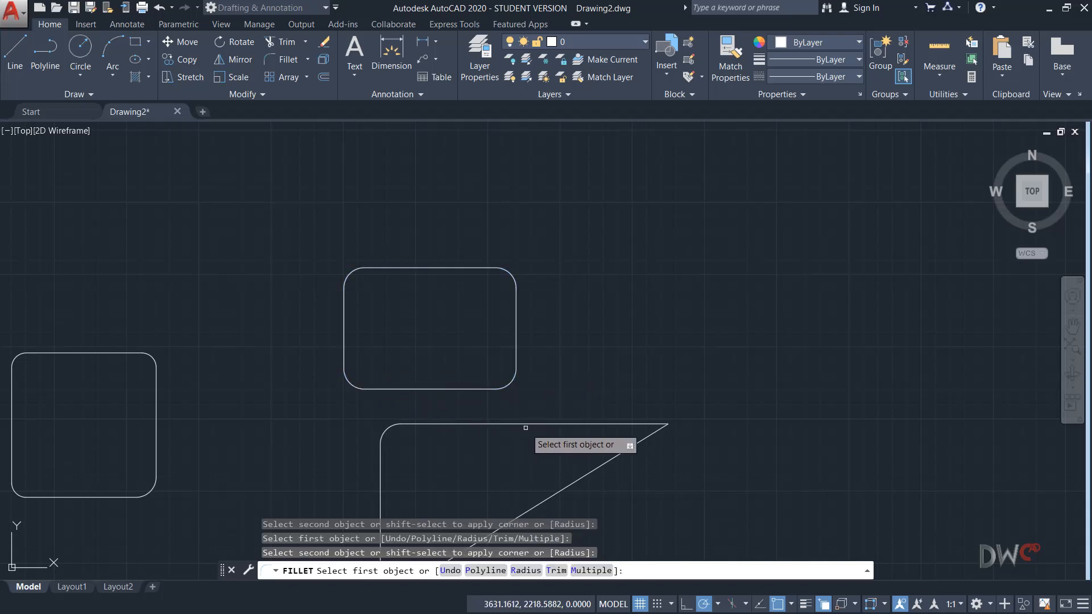
{"action": "left_click", "coordinate": [617, 425]}
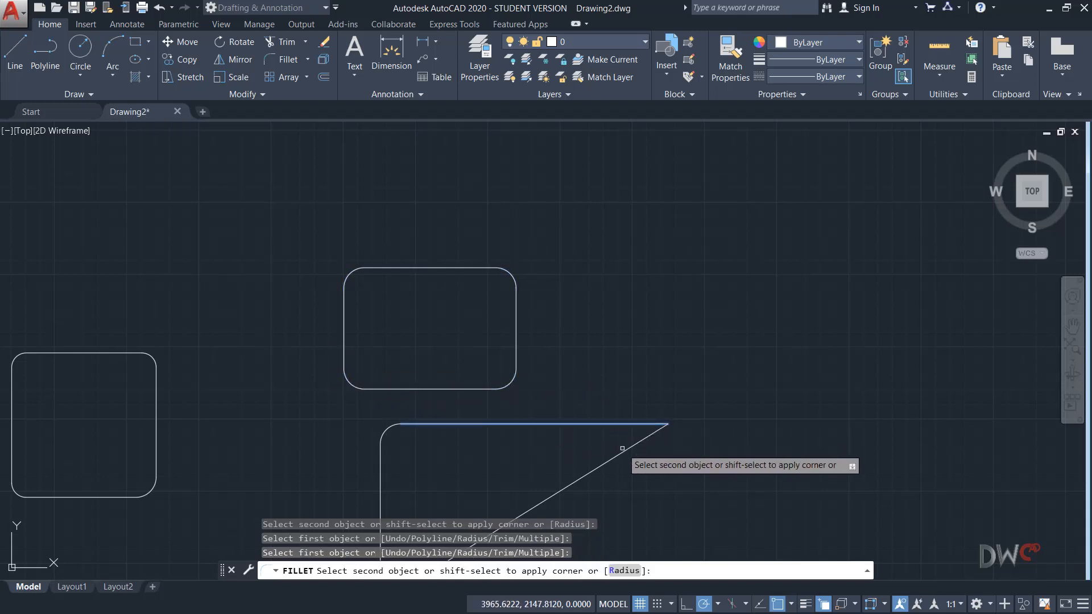
{"action": "left_click", "coordinate": [623, 452]}
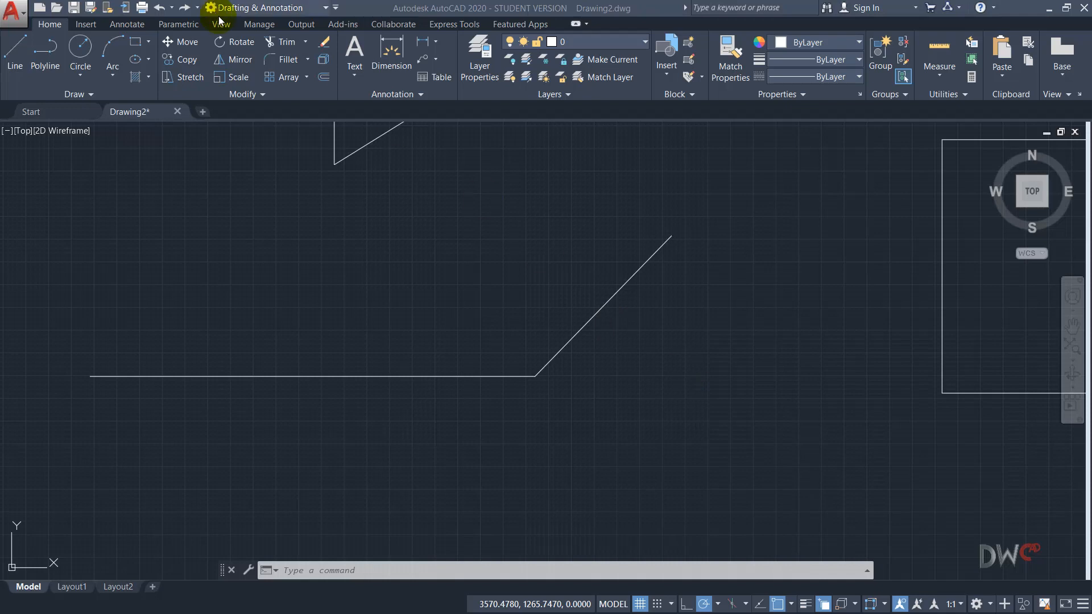
Fillet the corner where the slanted line meets the long horizontal line, using the current radius.
{"action": "left_click", "coordinate": [269, 61]}
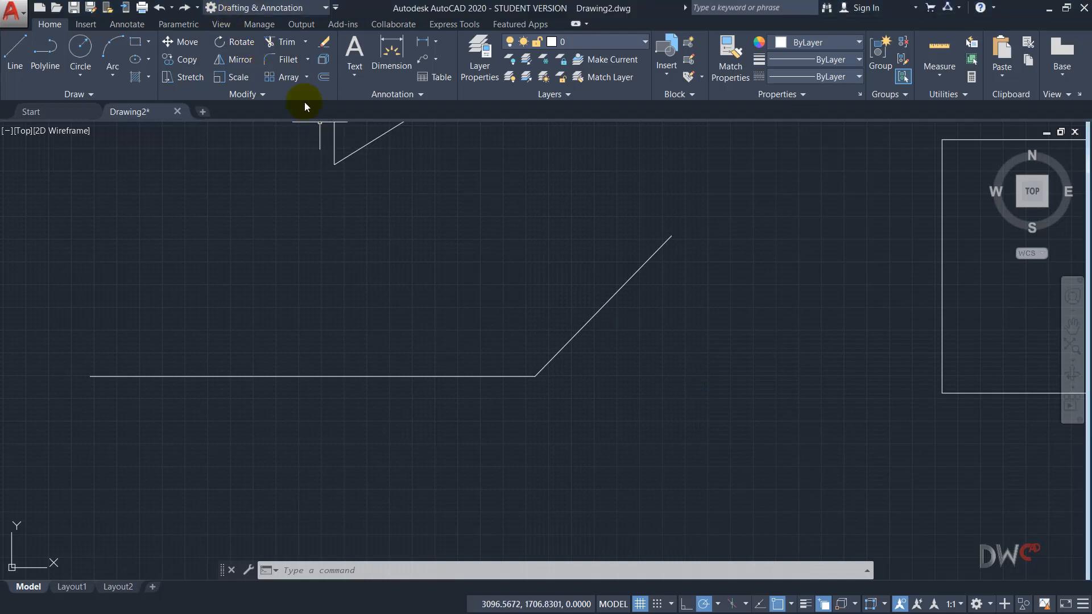
{"action": "left_click", "coordinate": [279, 61]}
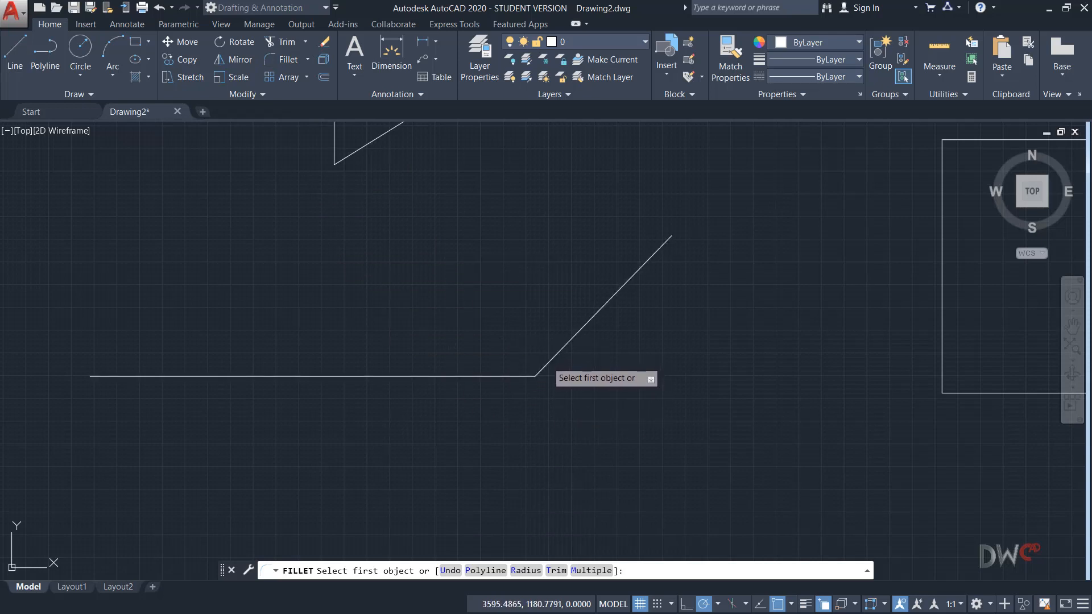
{"action": "left_click", "coordinate": [546, 363]}
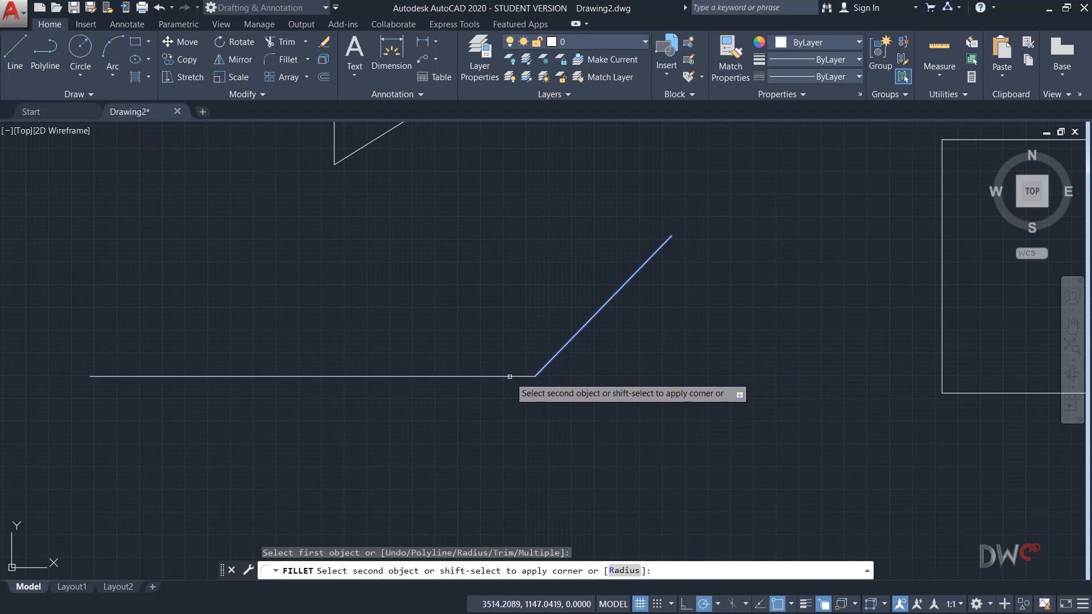
{"action": "left_click", "coordinate": [510, 377]}
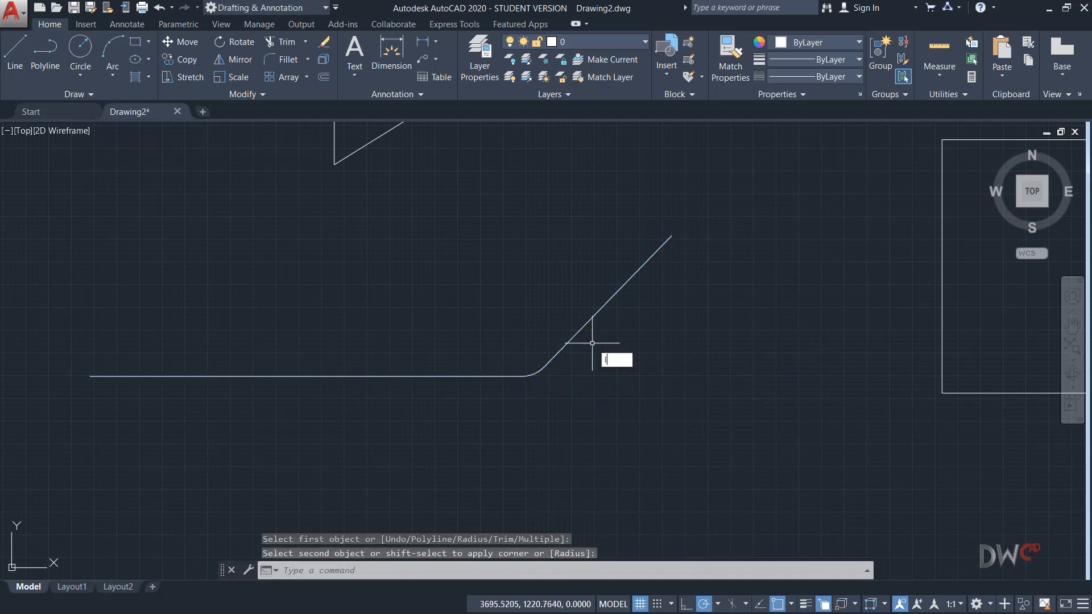
Draw a separate horizontal line just above and to the right of the slanted line's upper end.
{"action": "type", "text": "l"}
{"action": "key", "text": "Return"}
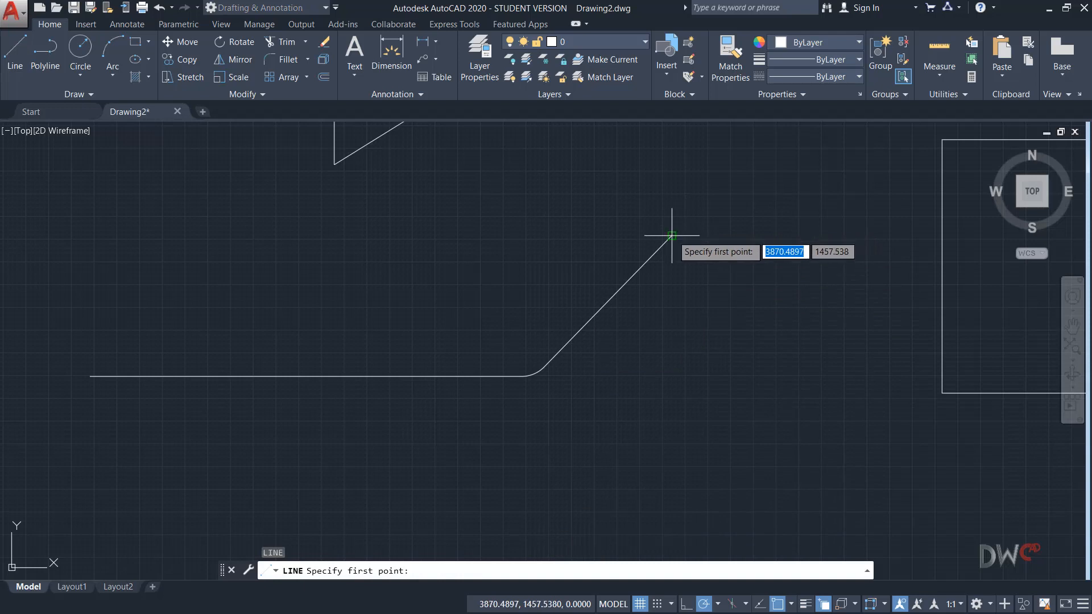
{"action": "left_click", "coordinate": [681, 206]}
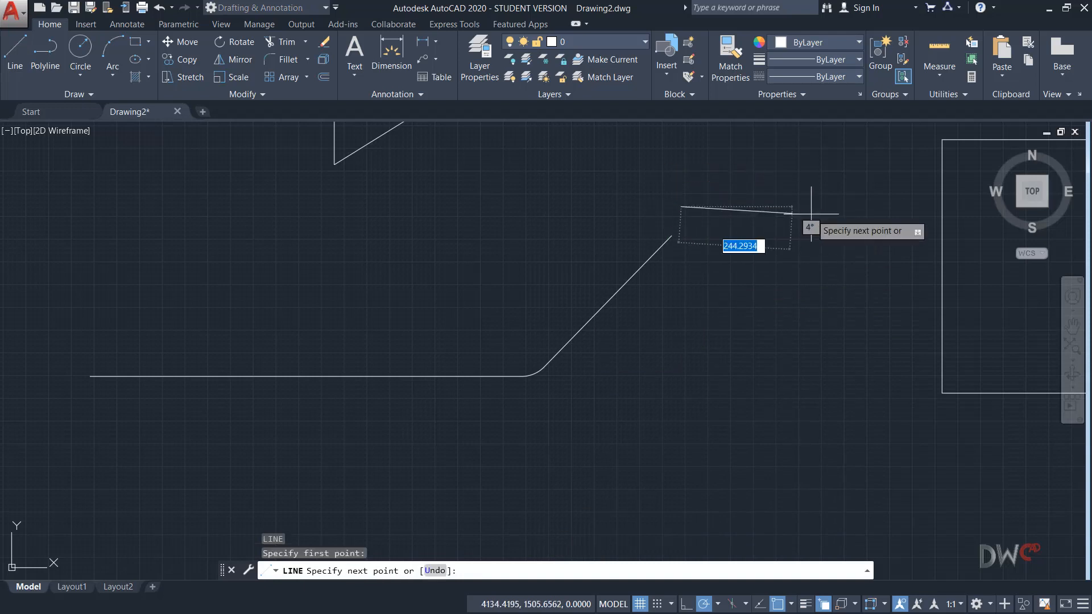
{"action": "left_click", "coordinate": [896, 206]}
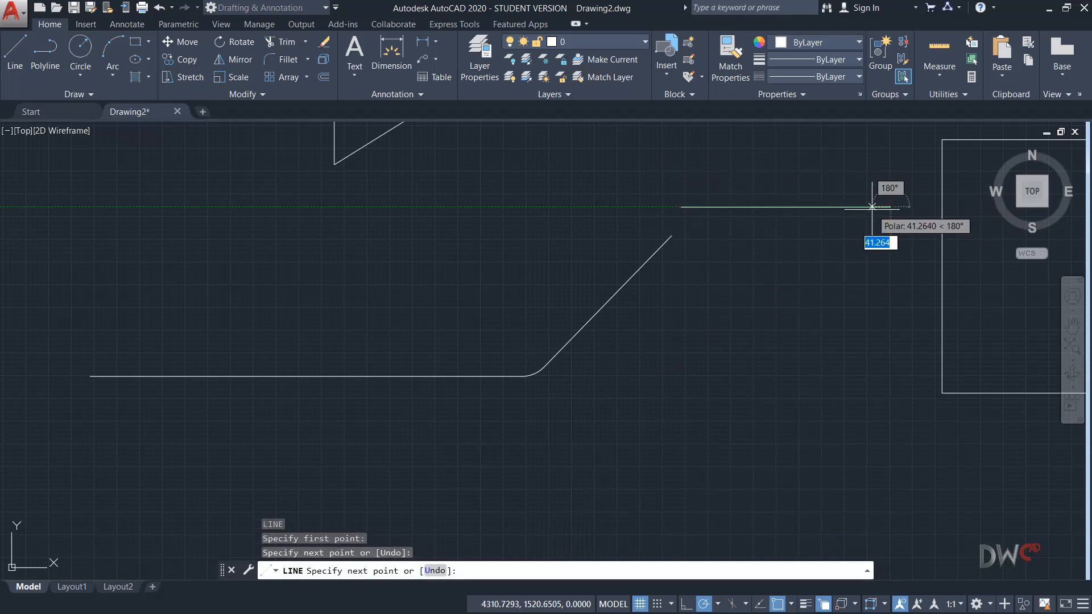
{"action": "key", "text": "Escape"}
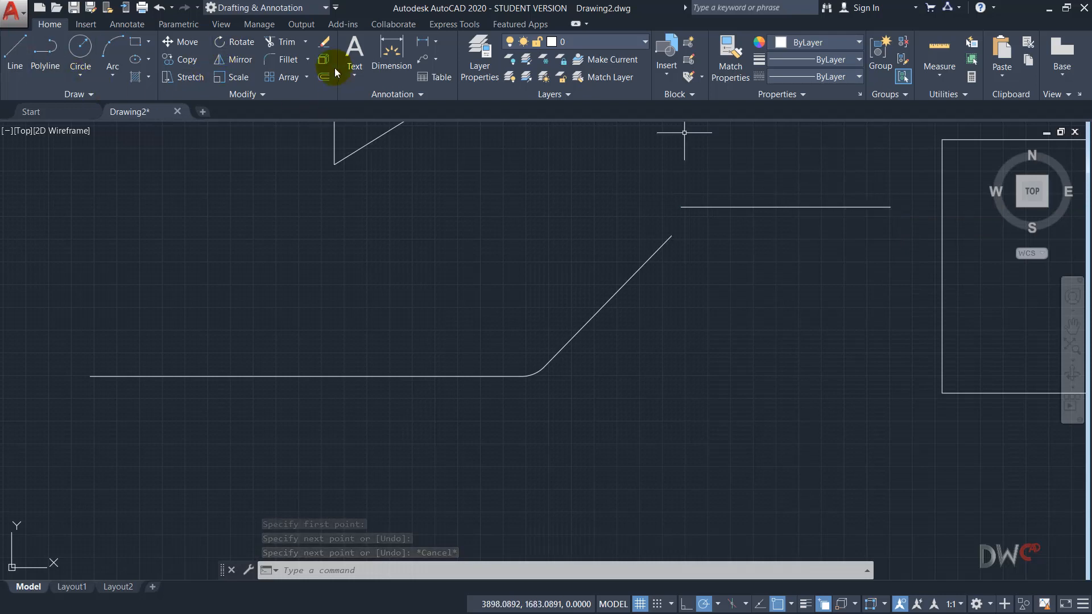
Fillet the slanted line with the separate horizontal line across the gap between them.
{"action": "left_click", "coordinate": [289, 59]}
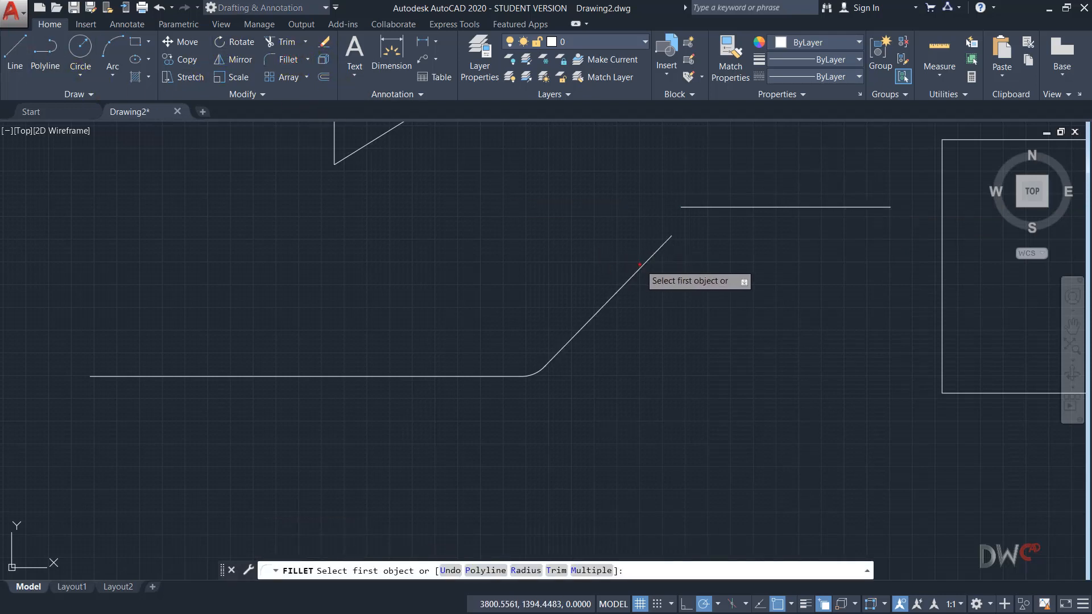
{"action": "left_click", "coordinate": [639, 266]}
{"action": "left_click", "coordinate": [725, 207]}
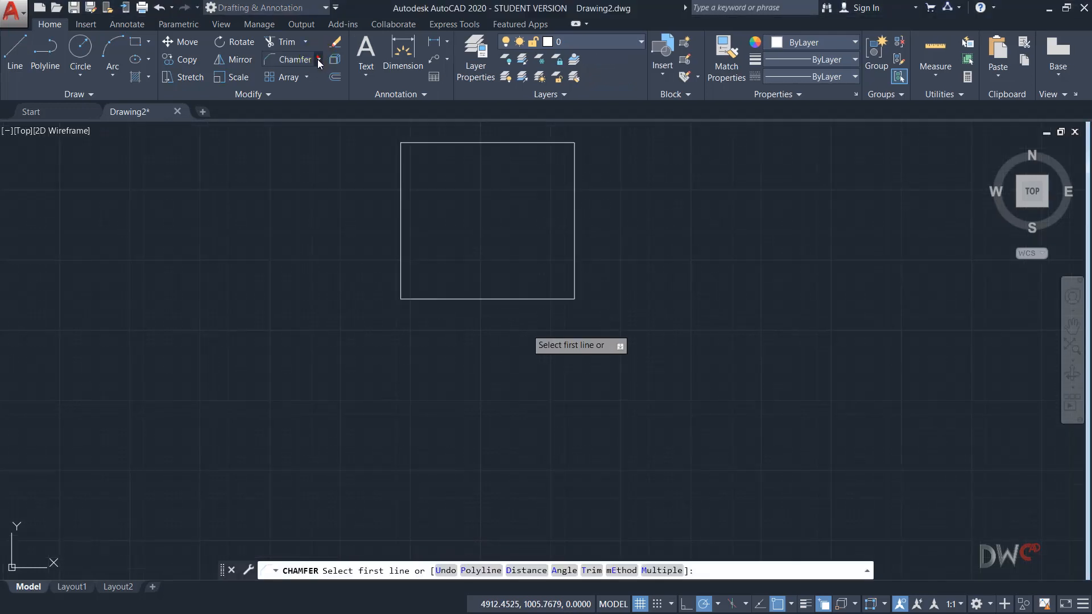
{"action": "left_click", "coordinate": [319, 59]}
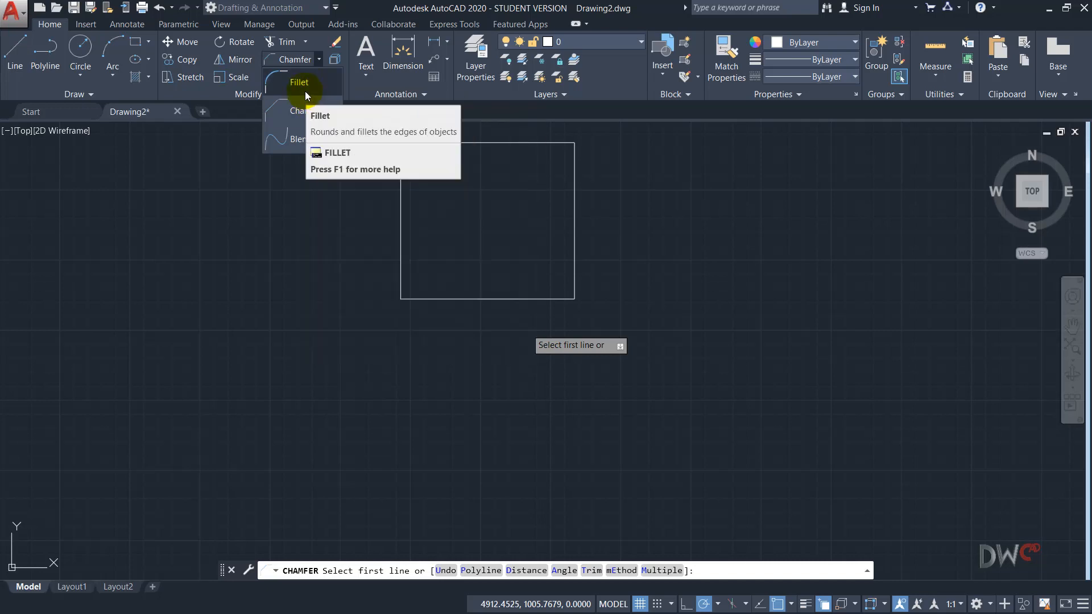
{"action": "left_click", "coordinate": [318, 60]}
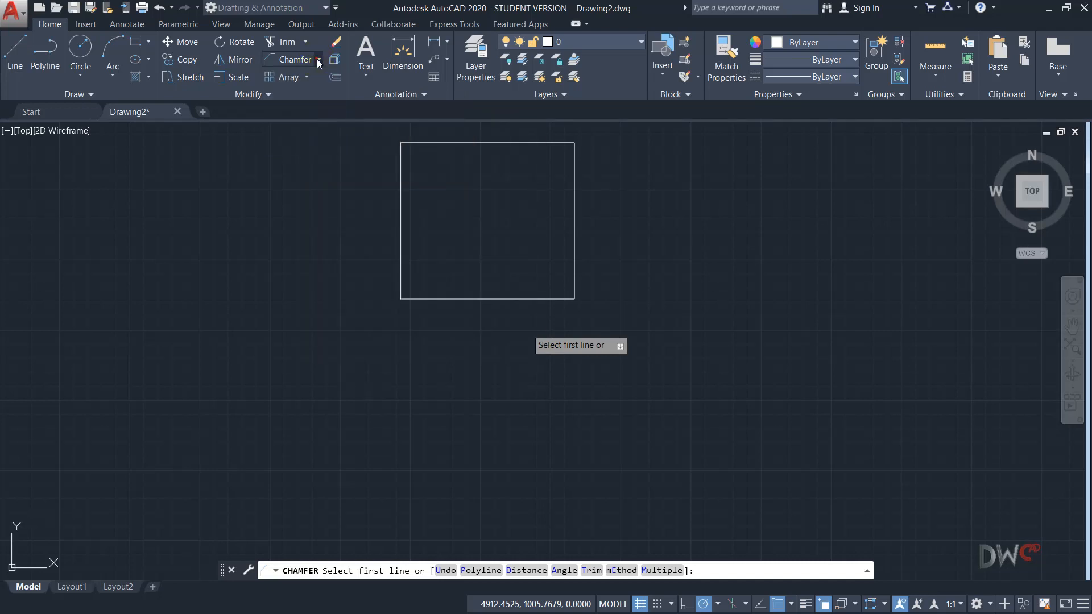
{"action": "left_click", "coordinate": [319, 61]}
{"action": "left_click", "coordinate": [309, 71]}
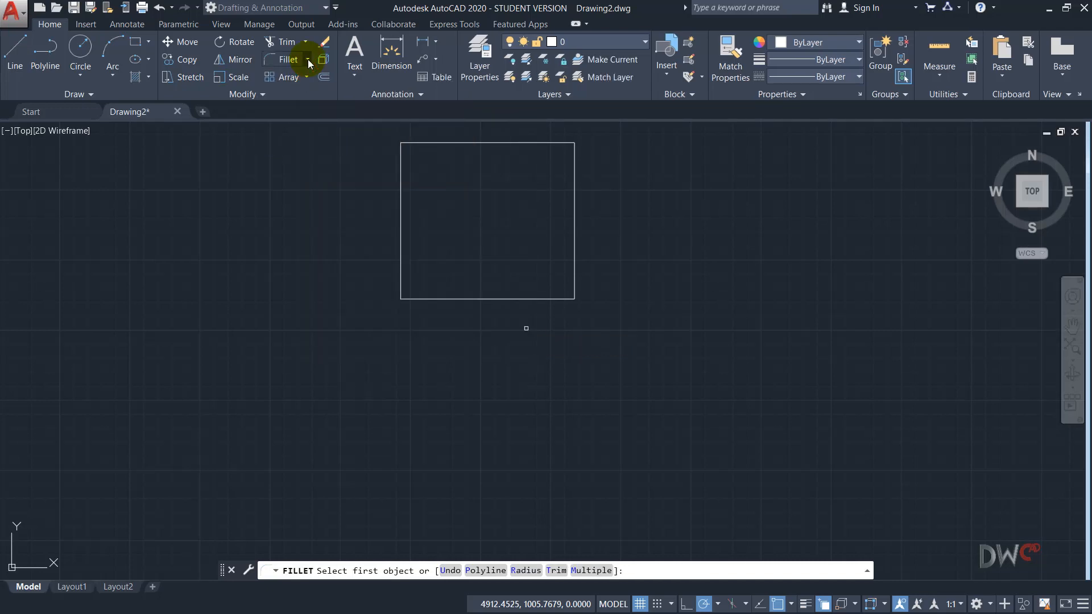
Chamfer the rectangle's upper-left corner with both the first and second distances set to 50.
{"action": "left_click", "coordinate": [308, 59]}
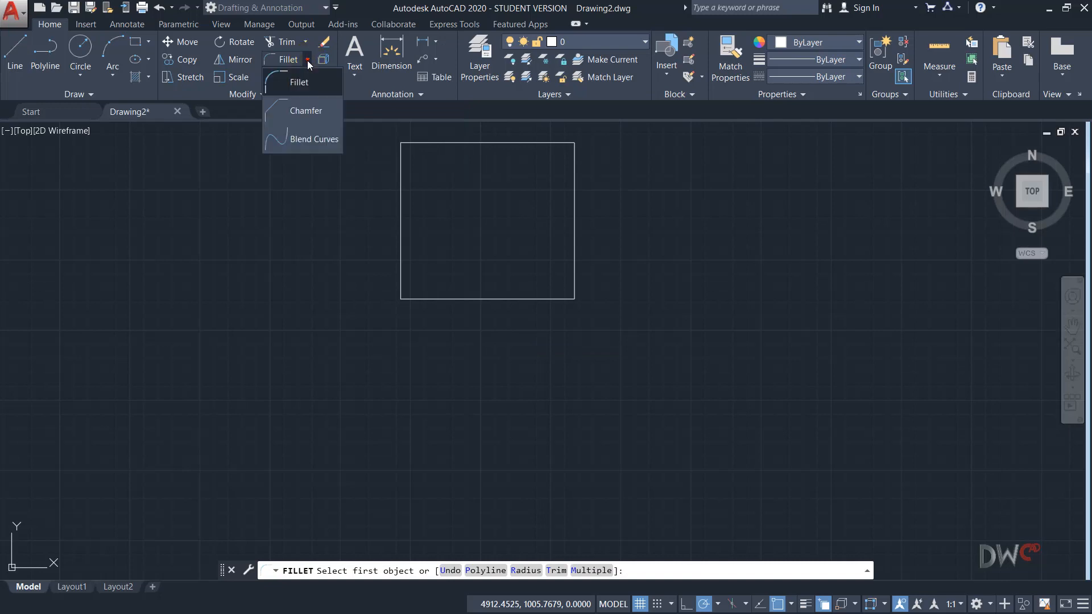
{"action": "left_click", "coordinate": [307, 112]}
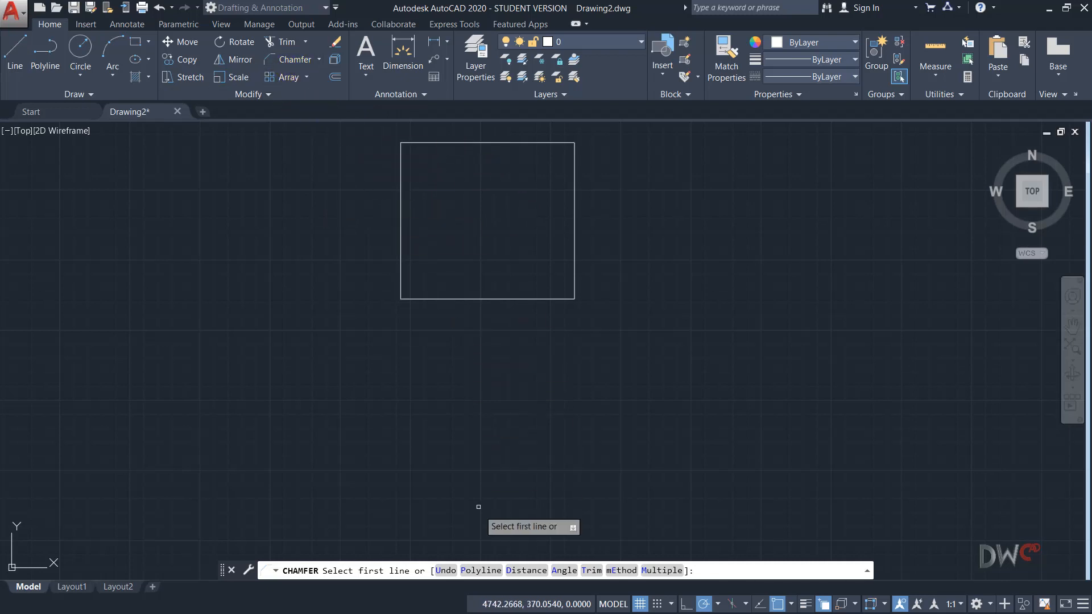
{"action": "left_click", "coordinate": [512, 571]}
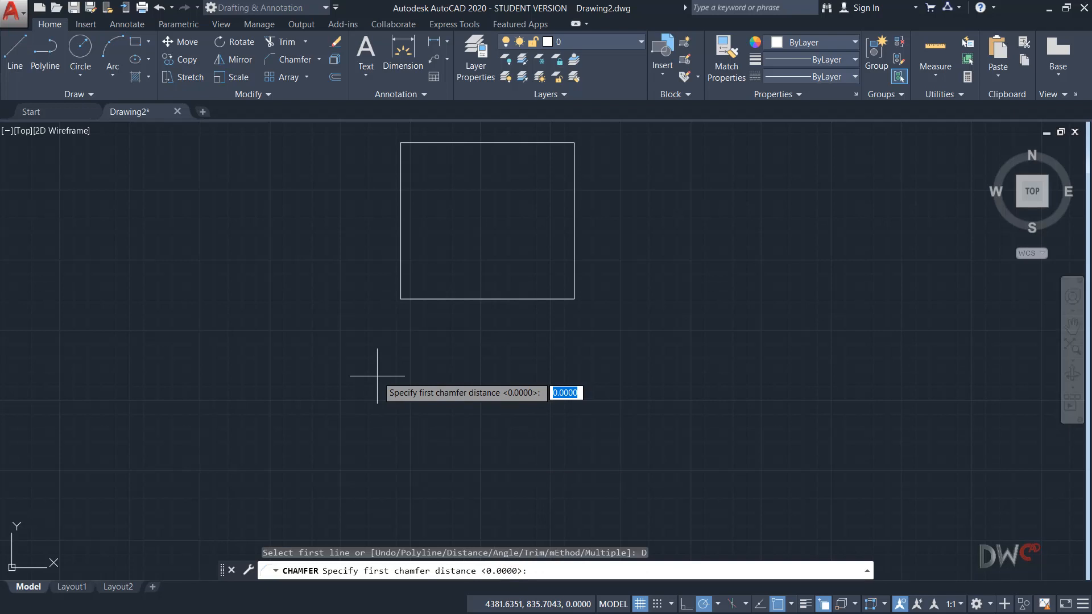
{"action": "type", "text": "50"}
{"action": "key", "text": "Return"}
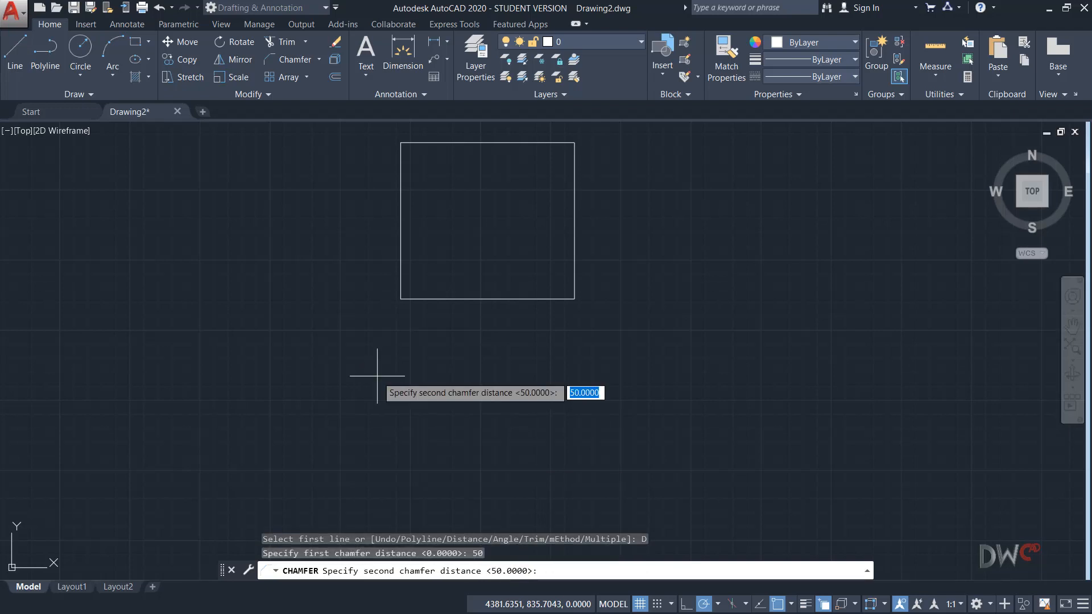
{"action": "type", "text": "50"}
{"action": "key", "text": "Return"}
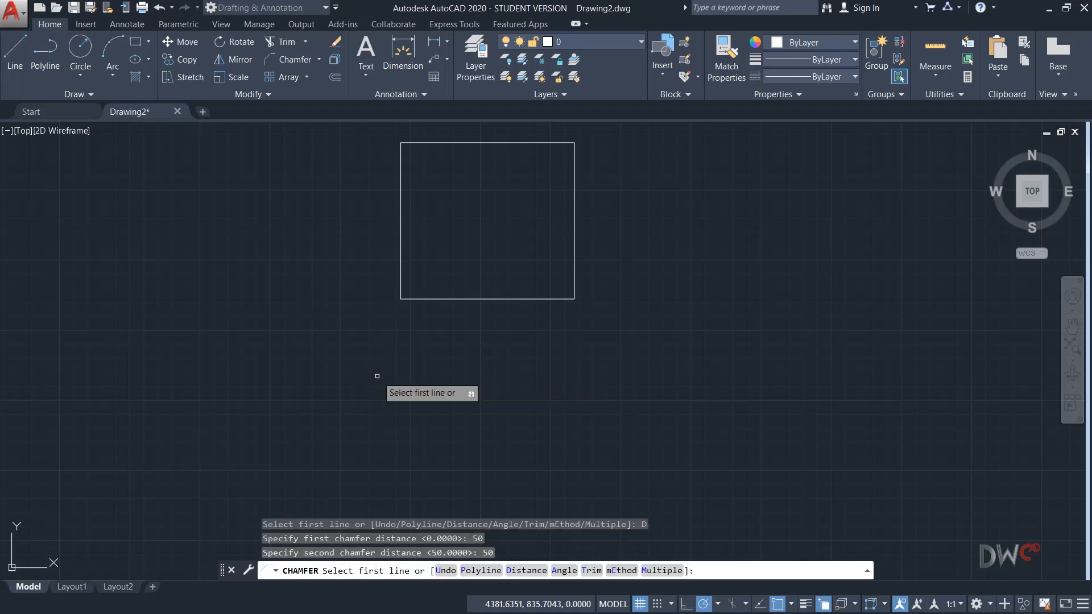
{"action": "middle_click_drag", "start_coordinate": [430, 172], "coordinate": [442, 215]}
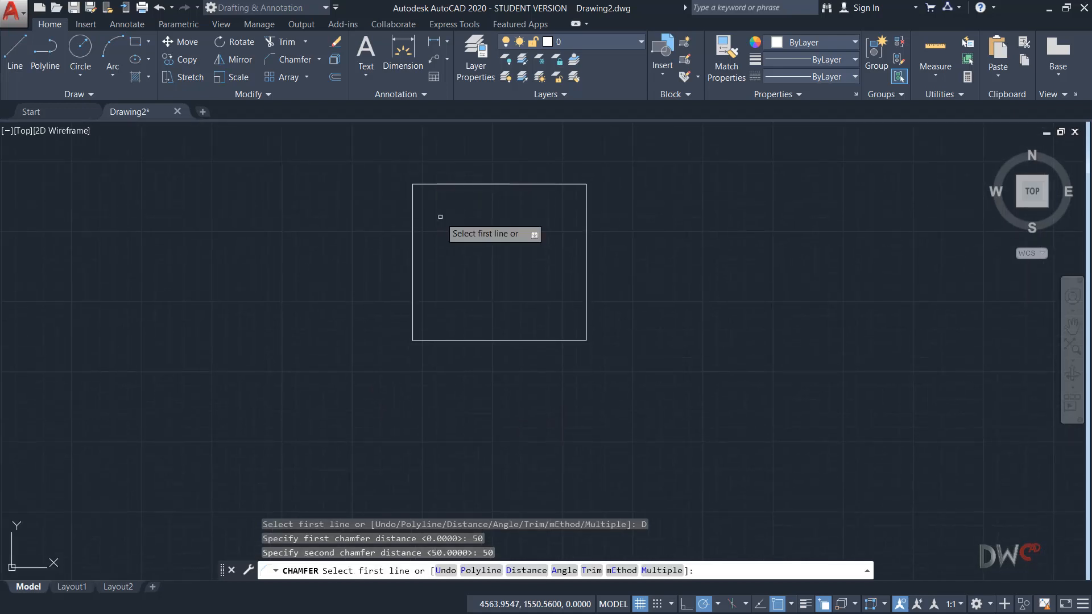
{"action": "left_click", "coordinate": [440, 183]}
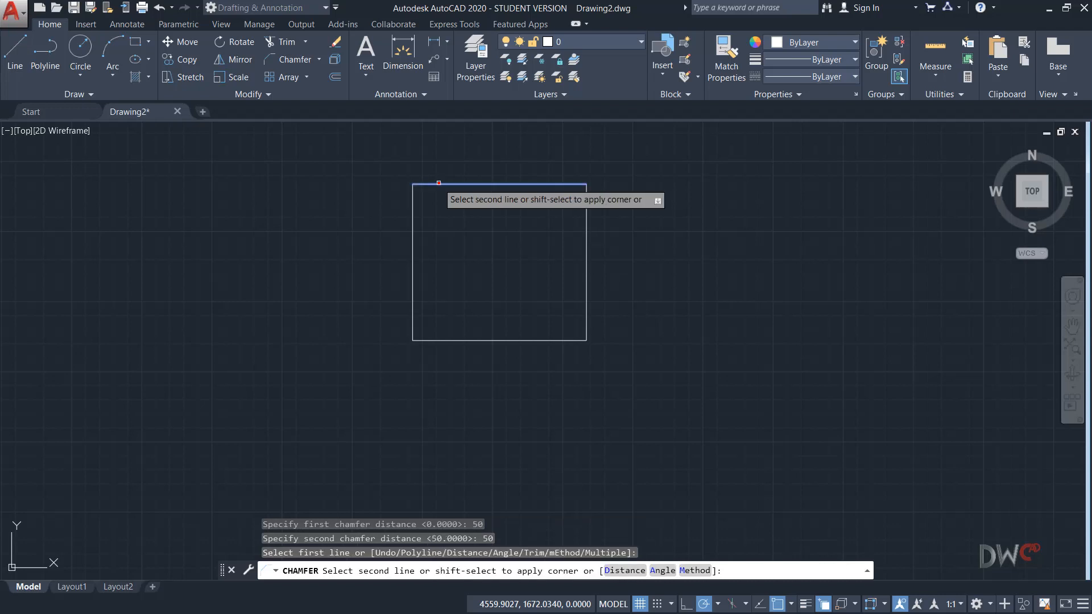
{"action": "left_click", "coordinate": [414, 202]}
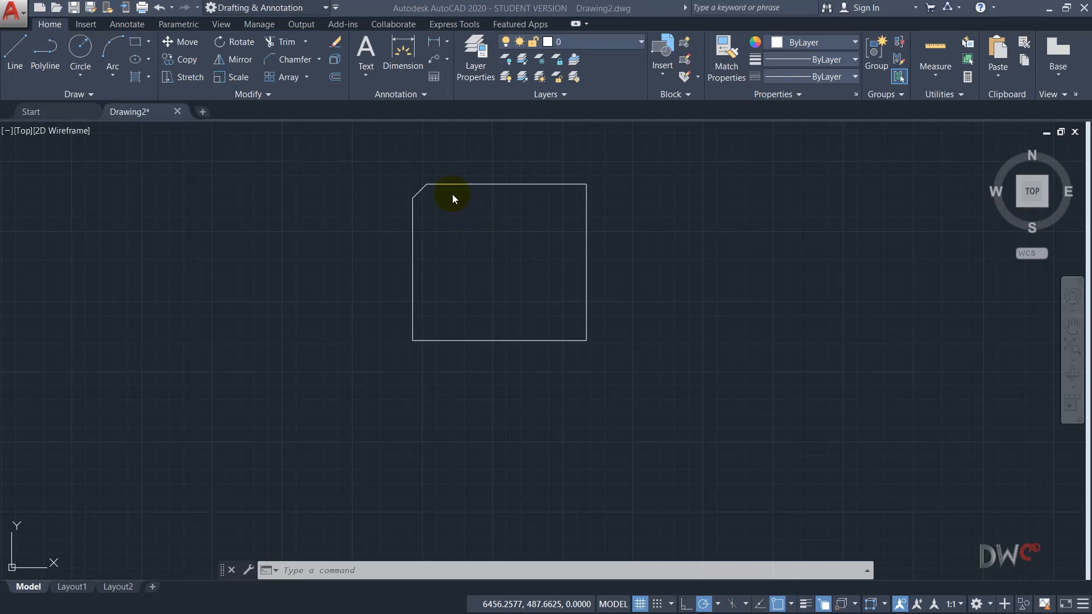
Draw a diagonal line crossing the rectangle's upper-right corner, from above its top edge to beyond its right edge.
{"action": "left_click", "coordinate": [23, 53]}
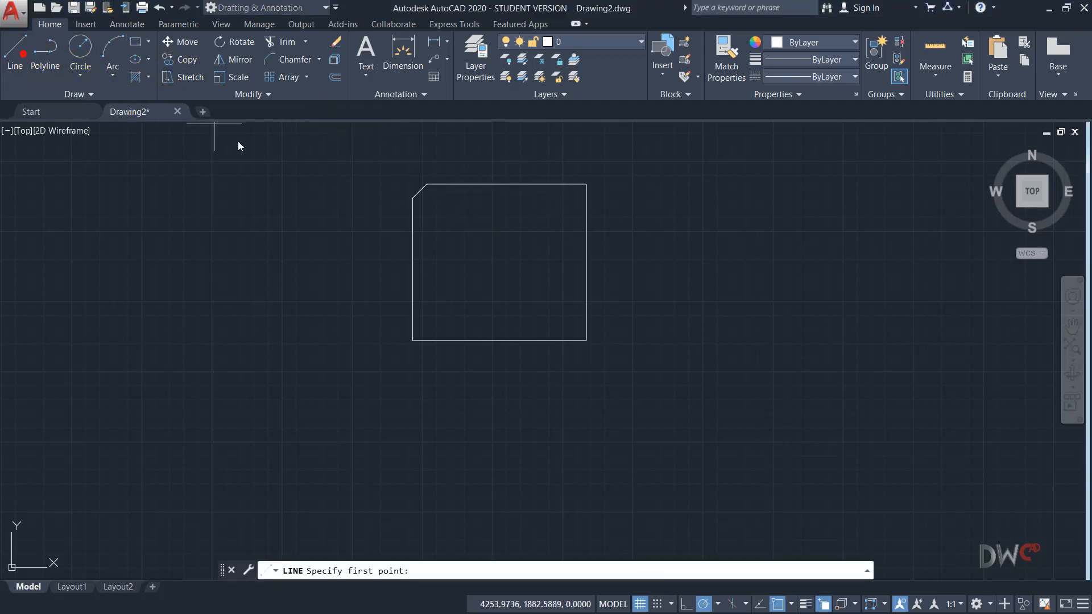
{"action": "scroll", "coordinate": [562, 176], "scroll_direction": "up", "scroll_amount": 4}
{"action": "left_click", "coordinate": [576, 154]}
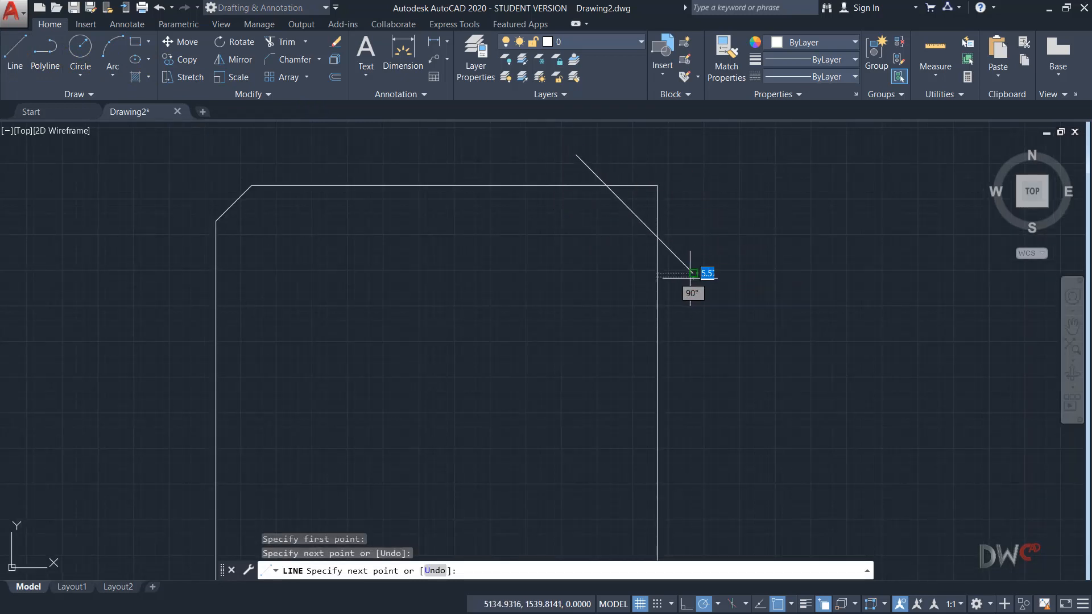
{"action": "key", "text": "Escape"}
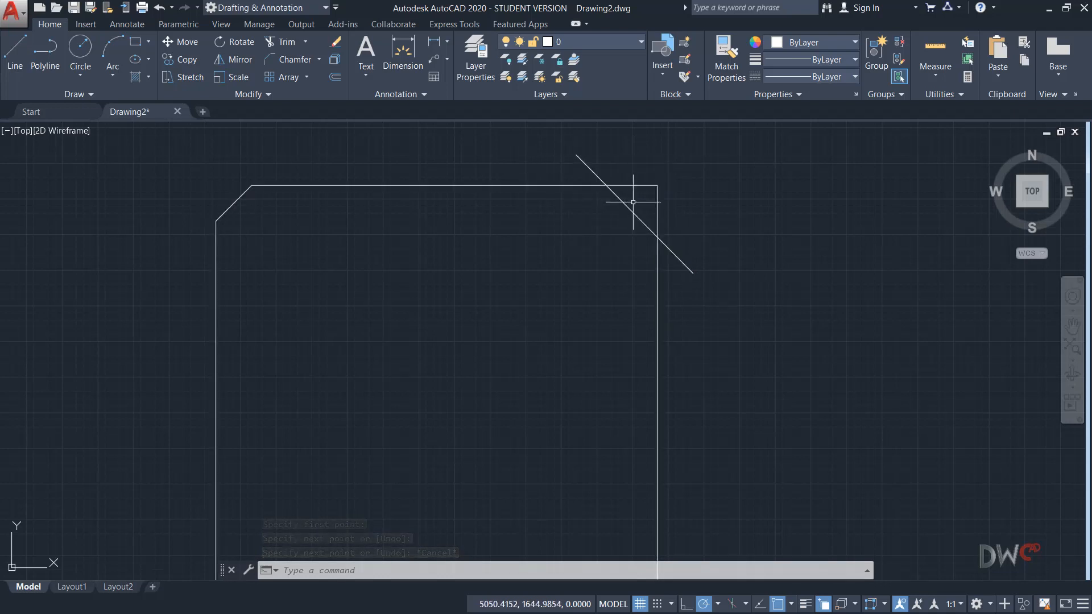
{"action": "mouse_move", "coordinate": [620, 199]}
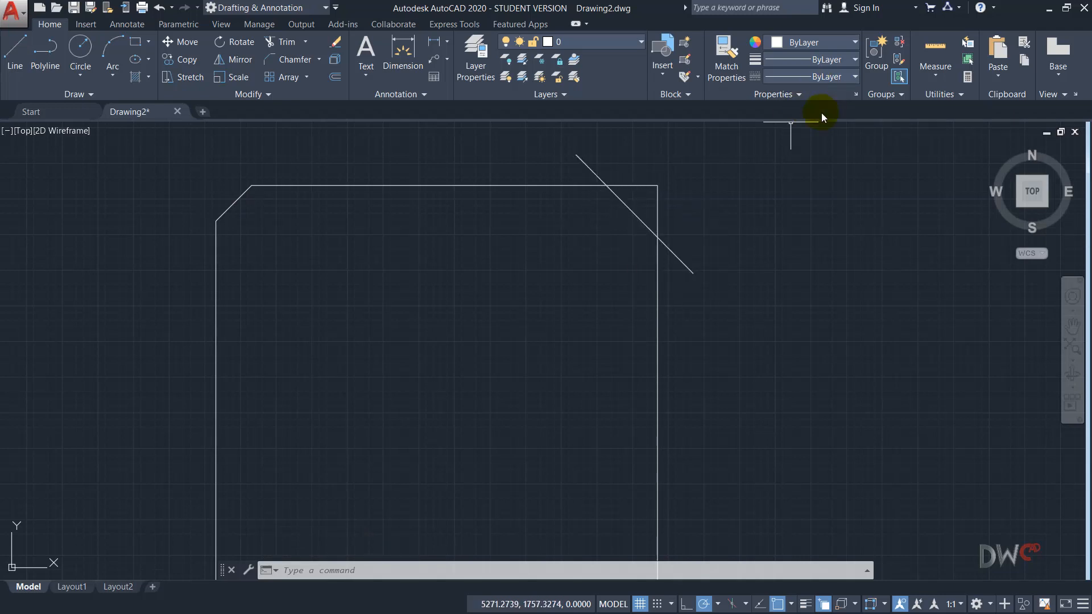
Measure the distance from the rectangle's upper-right corner to where the diagonal line crosses its right edge.
{"action": "left_click", "coordinate": [934, 74]}
{"action": "left_click", "coordinate": [961, 113]}
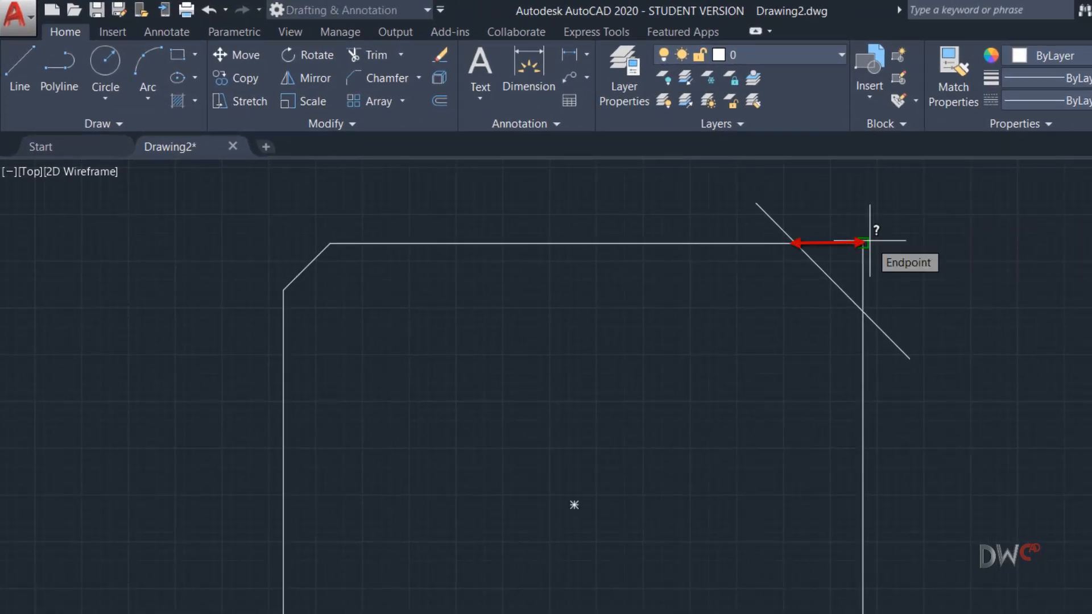
{"action": "left_click", "coordinate": [863, 242]}
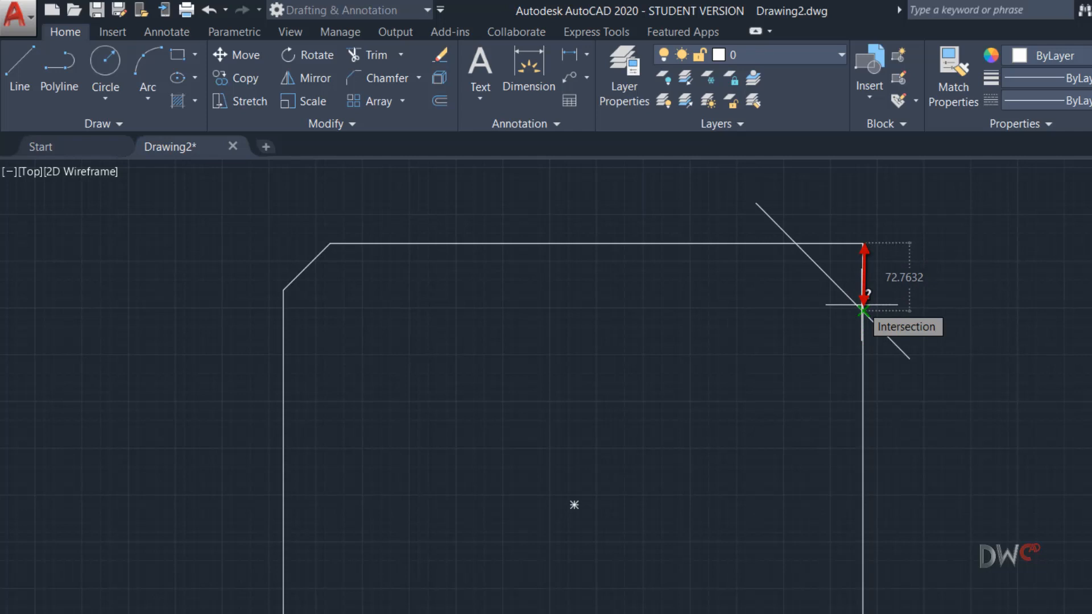
{"action": "left_click", "coordinate": [863, 310]}
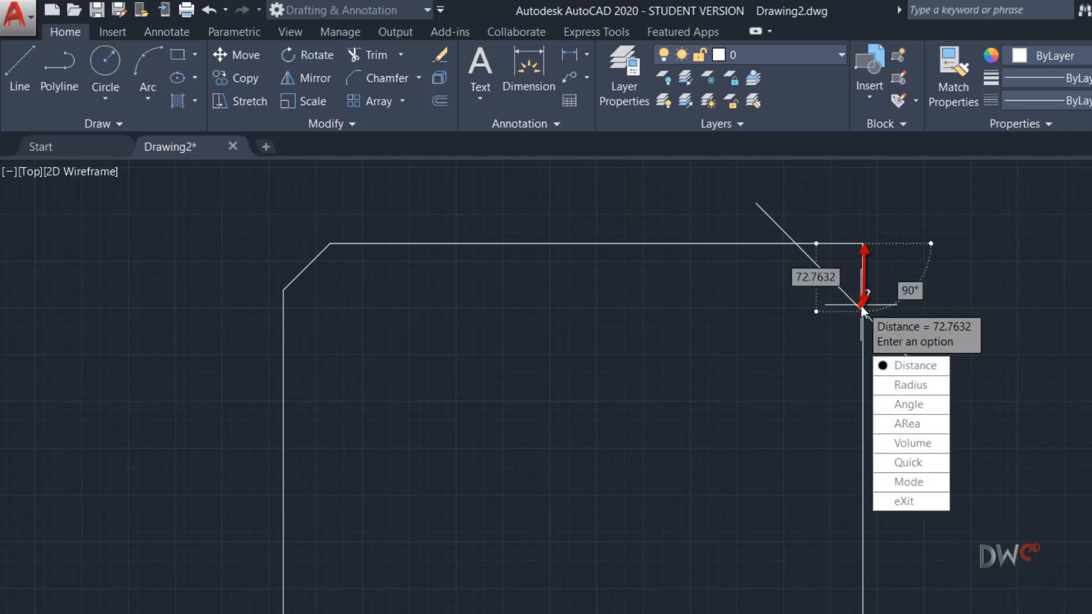
{"action": "key", "text": "Escape"}
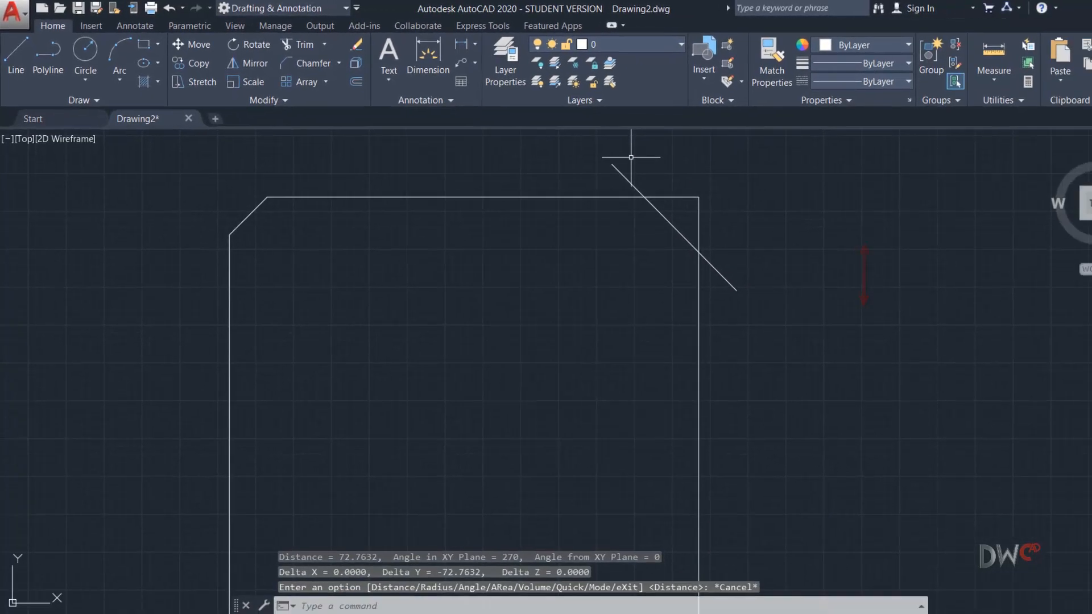
Erase the diagonal line crossing the rectangle's upper-right corner and undo the erasure.
{"action": "left_click", "coordinate": [628, 206]}
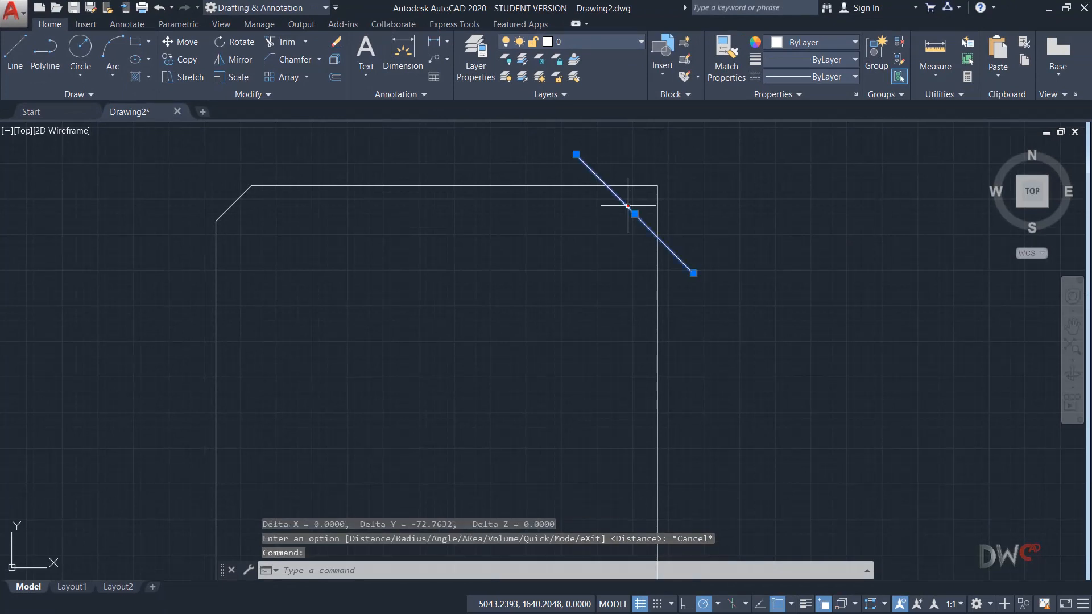
{"action": "key", "text": "Delete"}
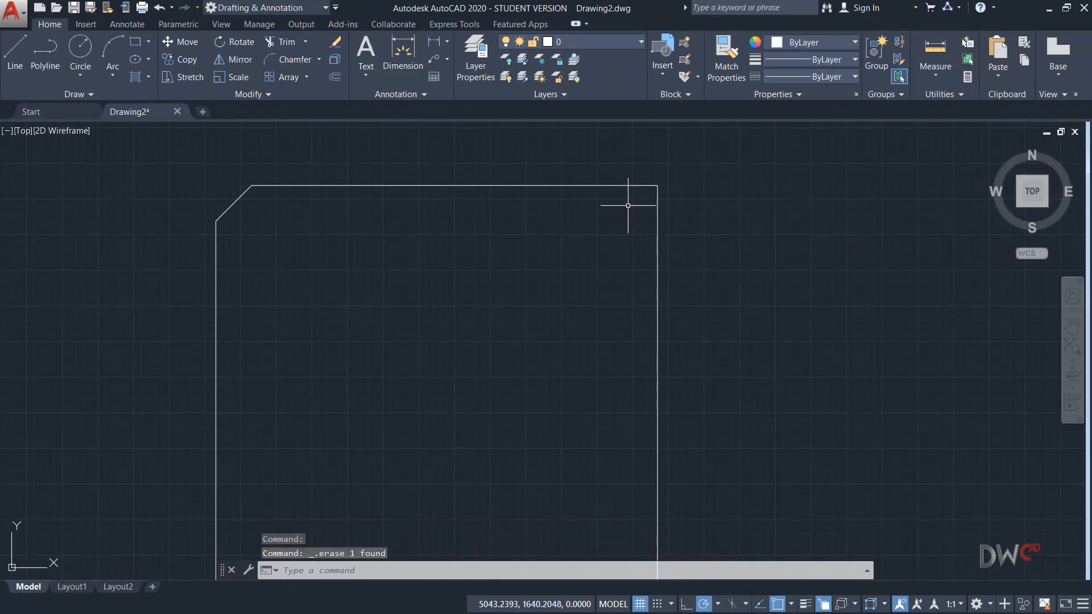
{"action": "key", "text": "ctrl+z"}
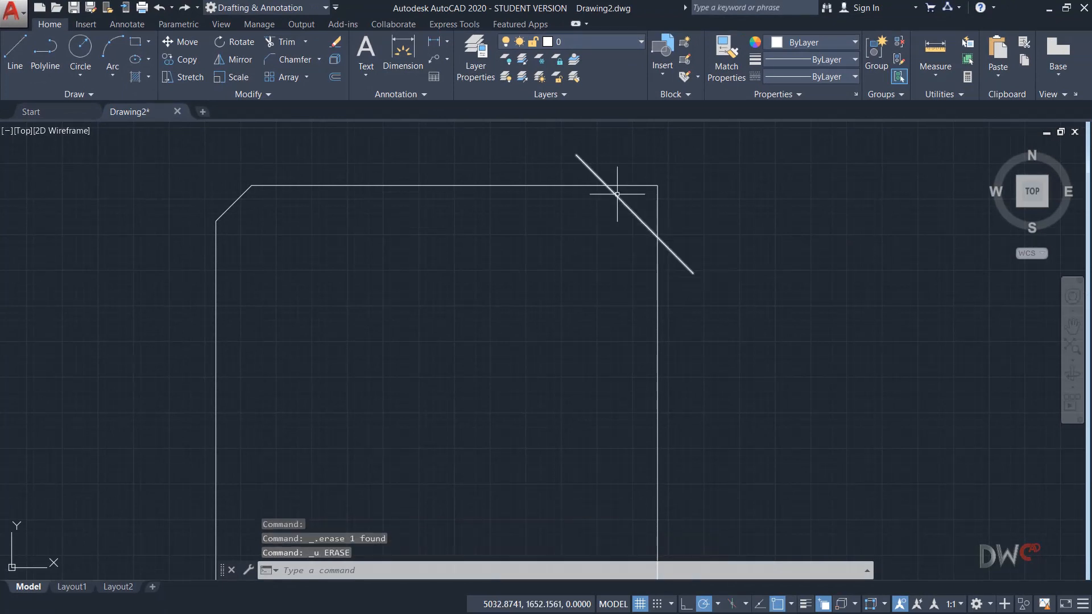
Chamfer the rectangle's upper-right corner with a first distance of 72 along the top edge and a second distance of 73 along the right edge.
{"action": "left_click", "coordinate": [282, 59]}
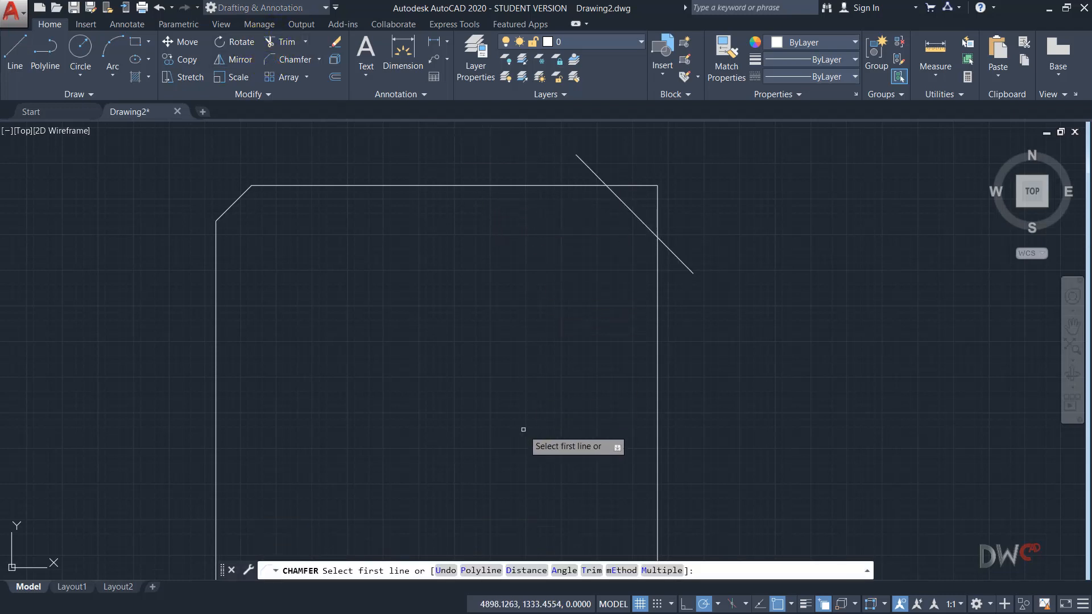
{"action": "left_click", "coordinate": [525, 572]}
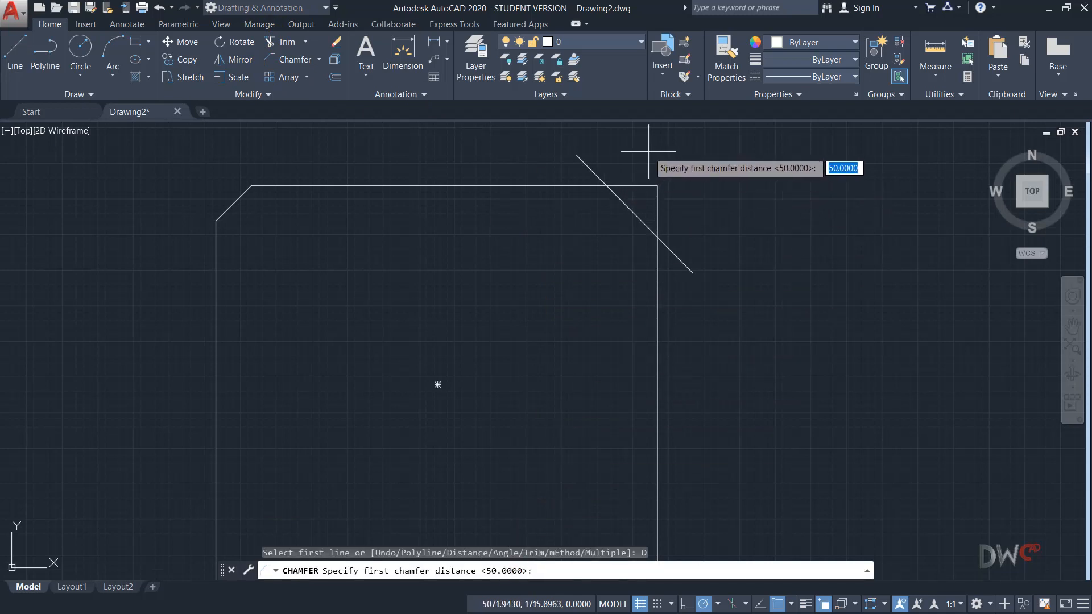
{"action": "type", "text": "72"}
{"action": "key", "text": "Return"}
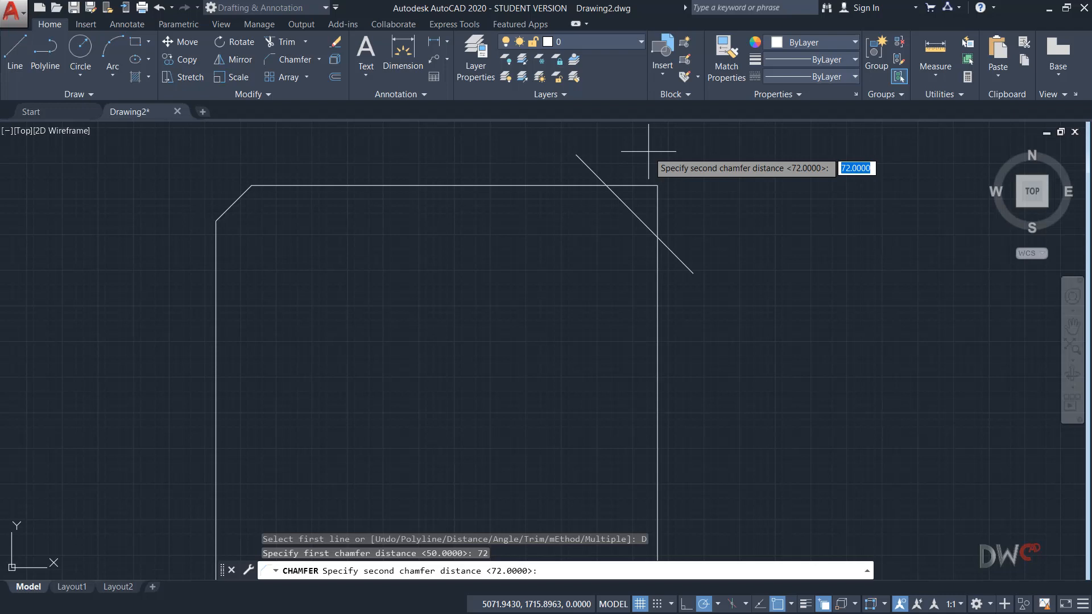
{"action": "type", "text": "73"}
{"action": "key", "text": "Return"}
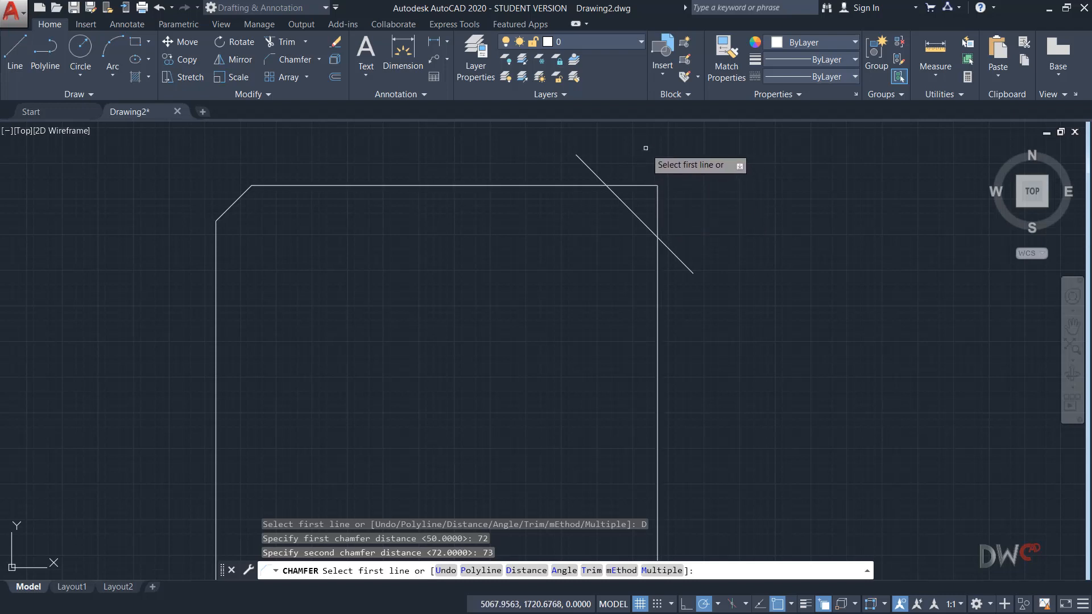
{"action": "left_click", "coordinate": [632, 186]}
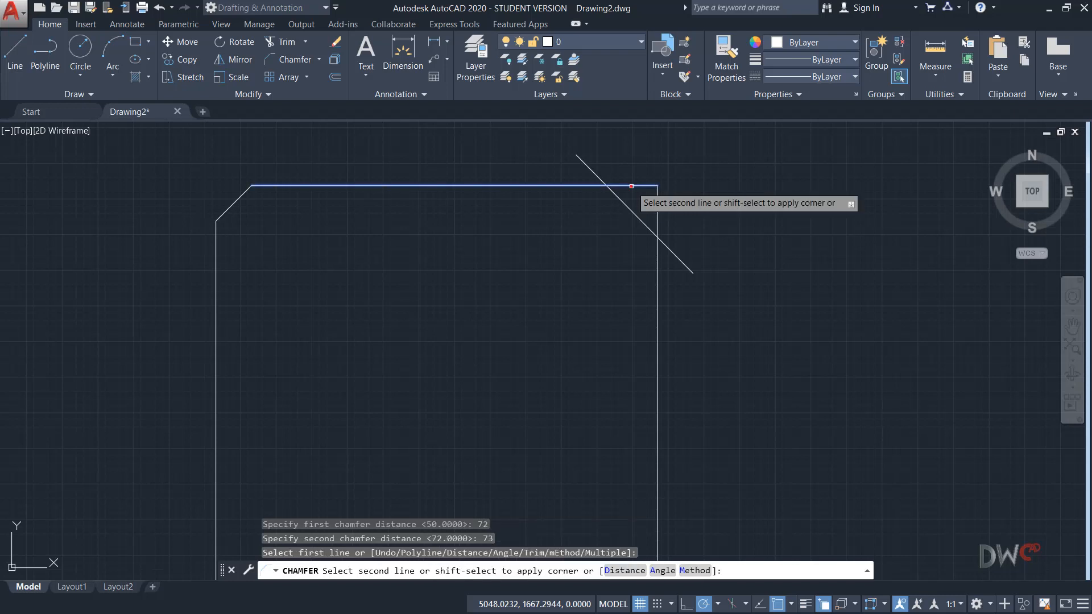
{"action": "left_click", "coordinate": [657, 204]}
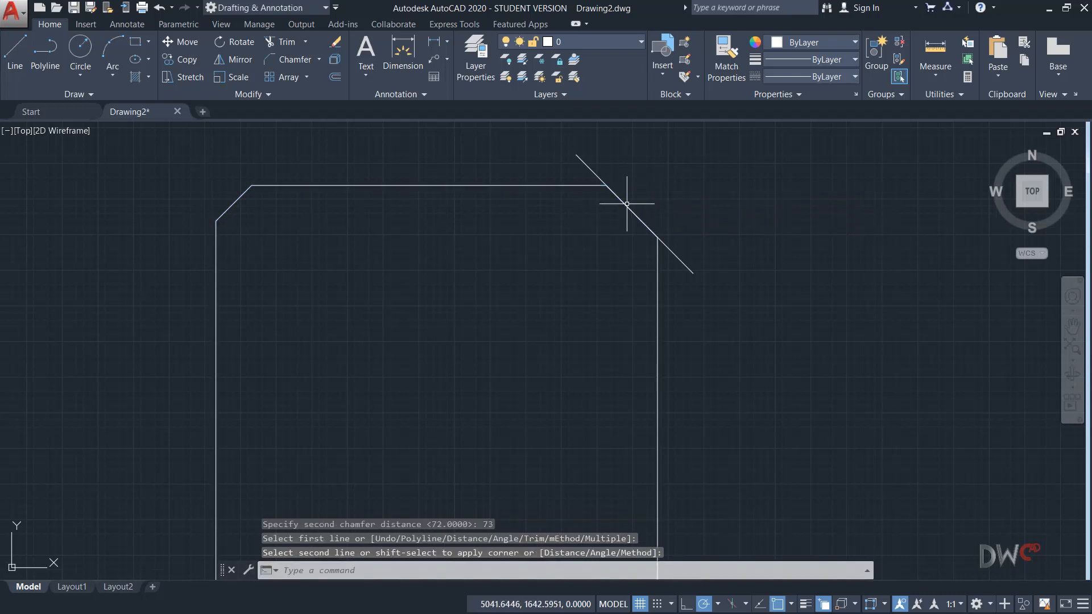
{"action": "scroll", "coordinate": [625, 201], "scroll_direction": "up", "scroll_amount": 6}
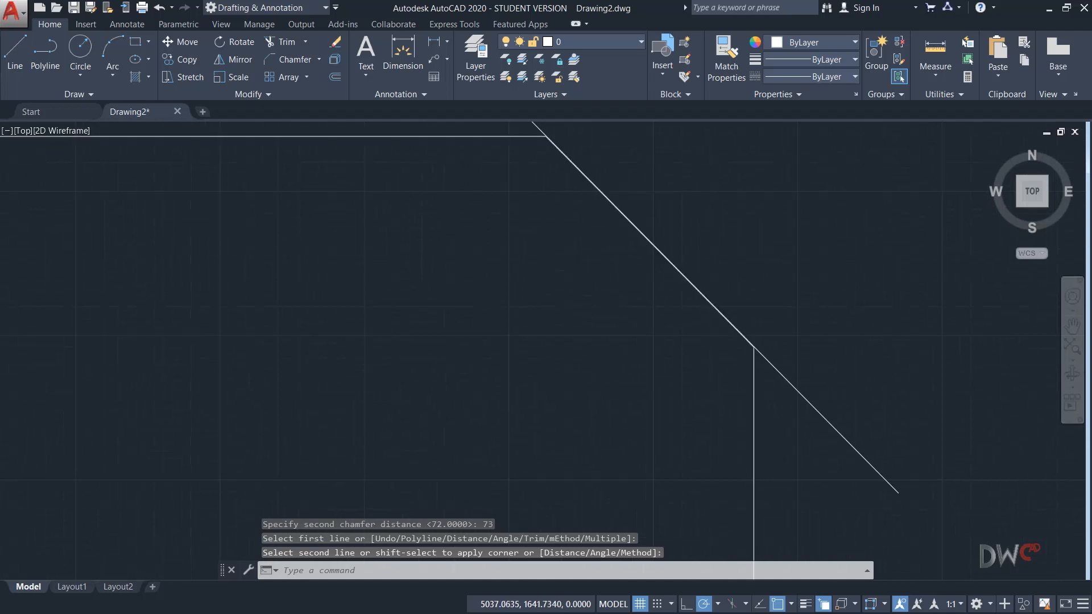
{"action": "scroll", "coordinate": [620, 214], "scroll_direction": "down", "scroll_amount": 2}
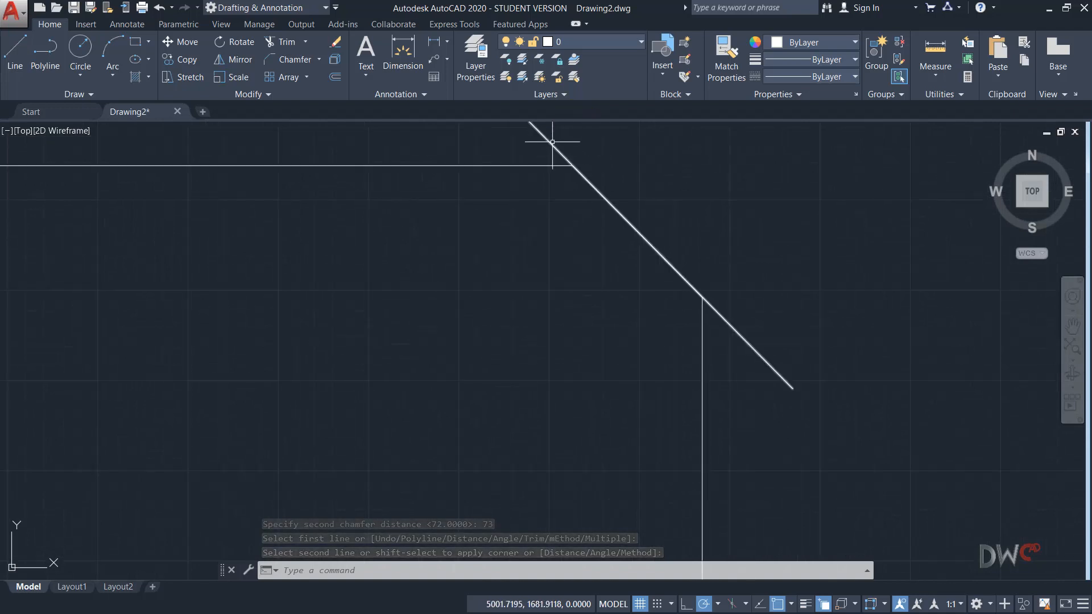
{"action": "scroll", "coordinate": [702, 401], "scroll_direction": "down", "scroll_amount": 3}
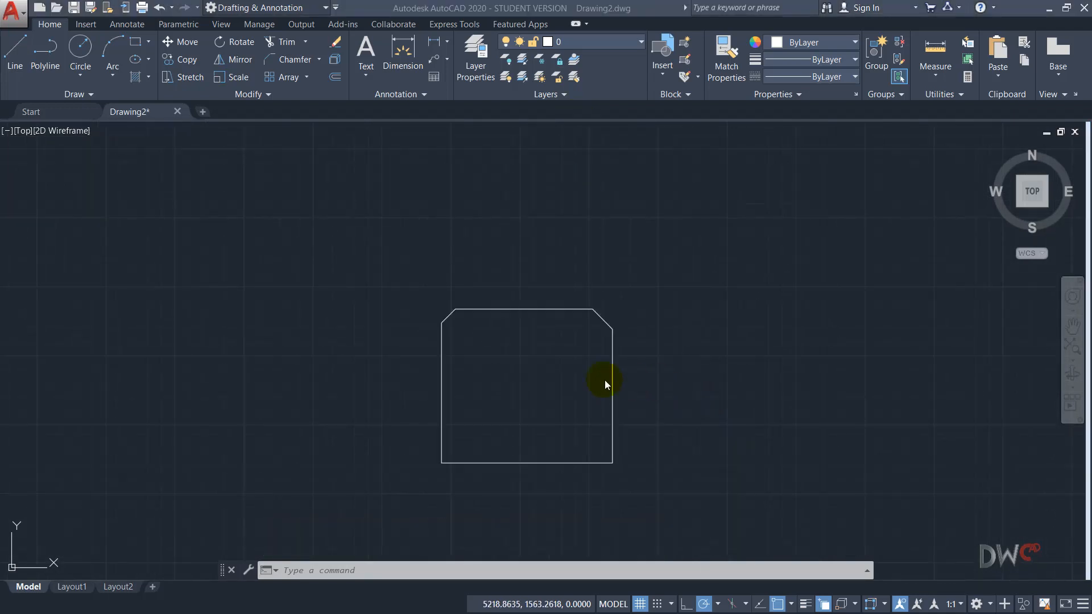
Chamfer the rectangle's lower-left corner by the Angle option, with a length of 70 on the left edge and an angle of 60.
{"action": "left_click", "coordinate": [287, 59]}
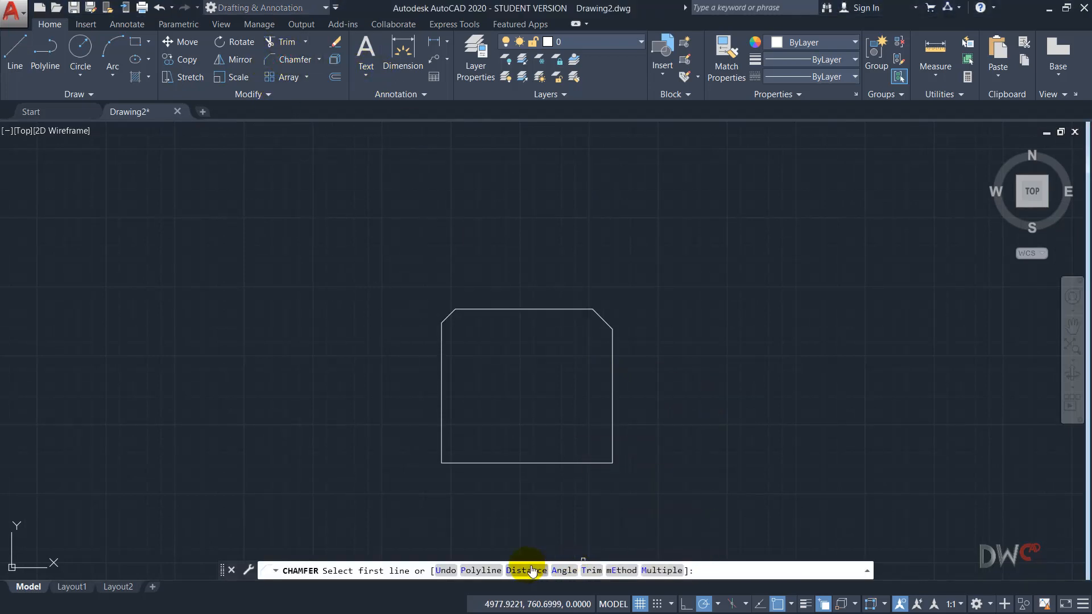
{"action": "left_click", "coordinate": [564, 571]}
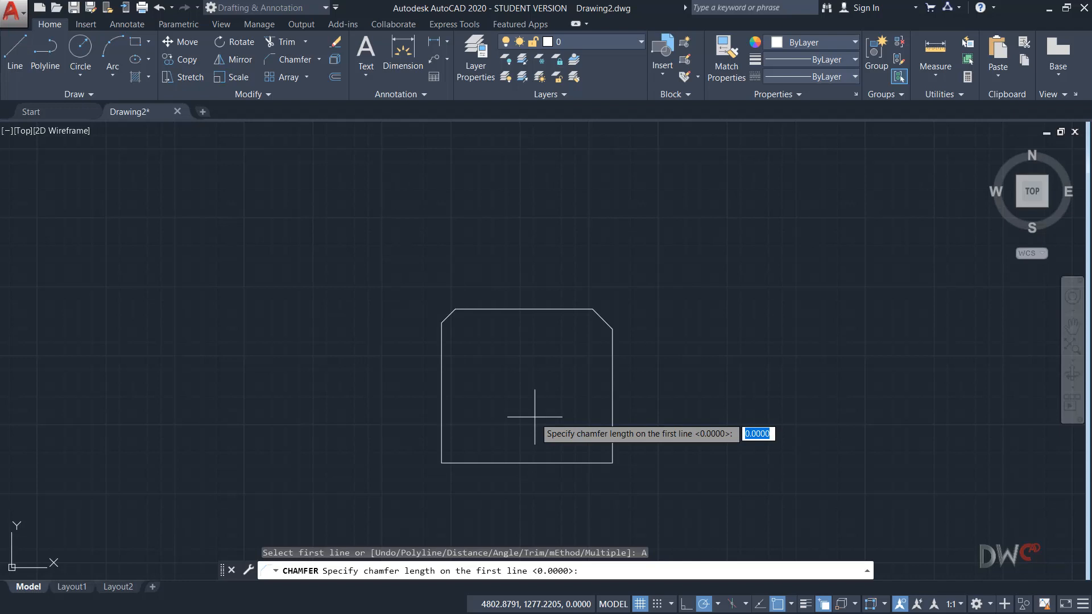
{"action": "type", "text": "70"}
{"action": "key", "text": "Return"}
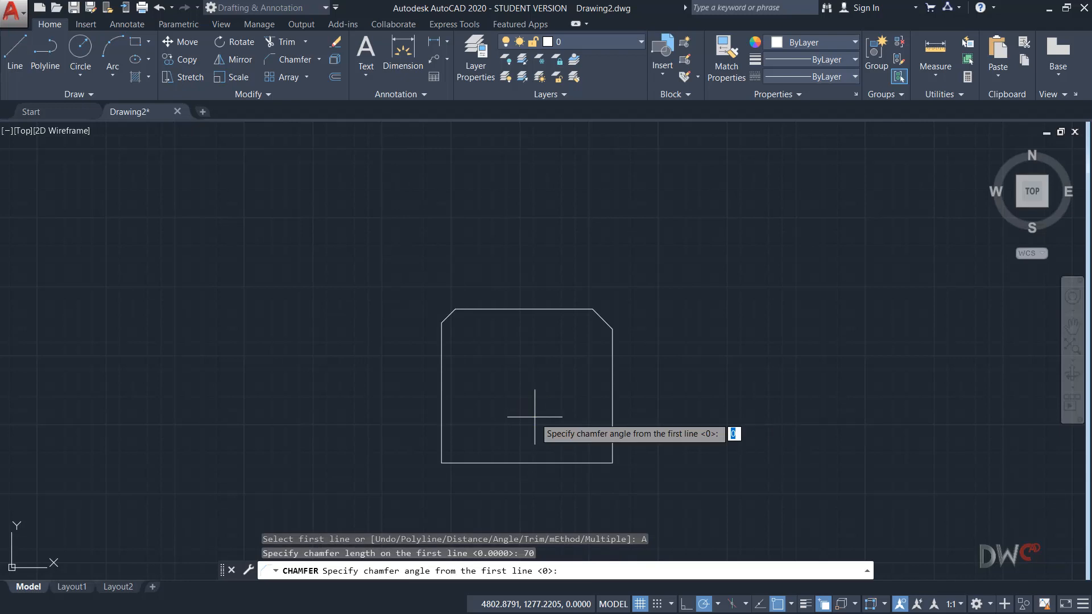
{"action": "type", "text": "60"}
{"action": "key", "text": "Return"}
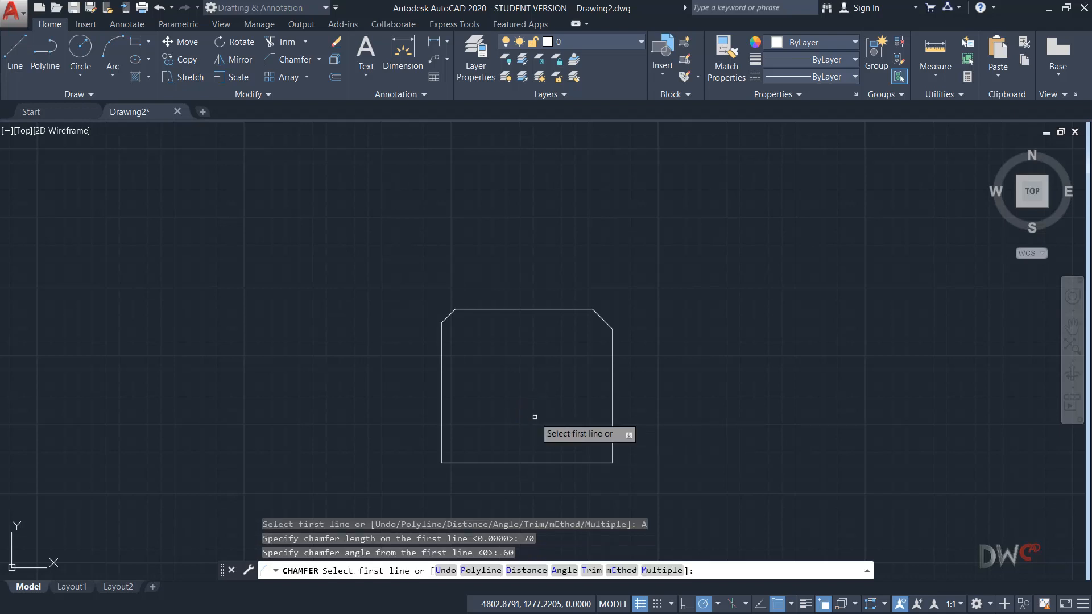
{"action": "left_click", "coordinate": [441, 432]}
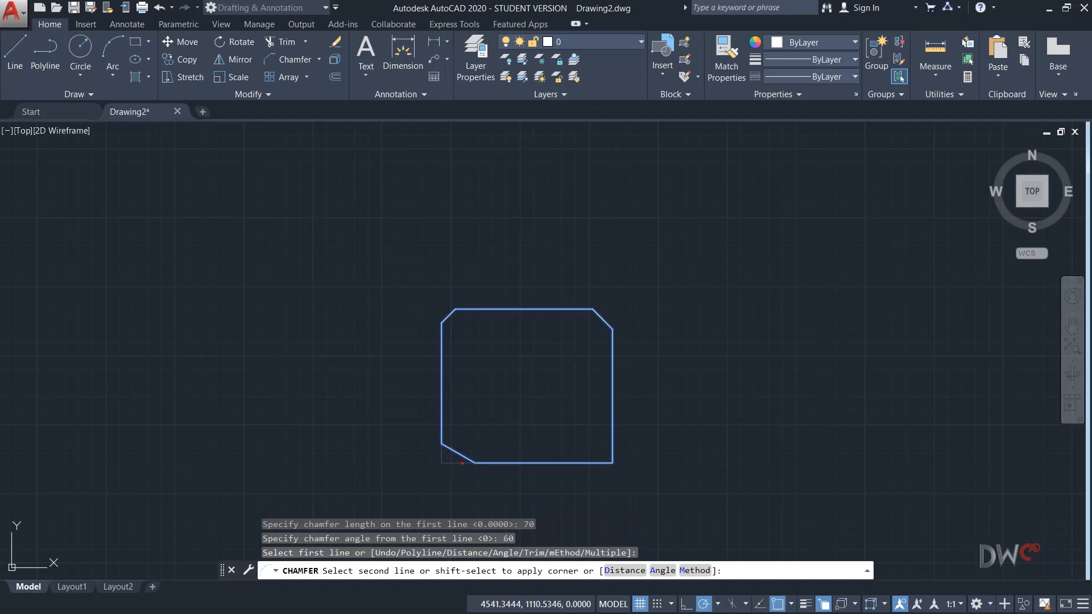
{"action": "left_click", "coordinate": [458, 462]}
Add a vertical linear dimension between the lower-left chamfer's two endpoints, placed to the left of the rectangle.
{"action": "scroll", "coordinate": [455, 461], "scroll_direction": "up", "scroll_amount": 4}
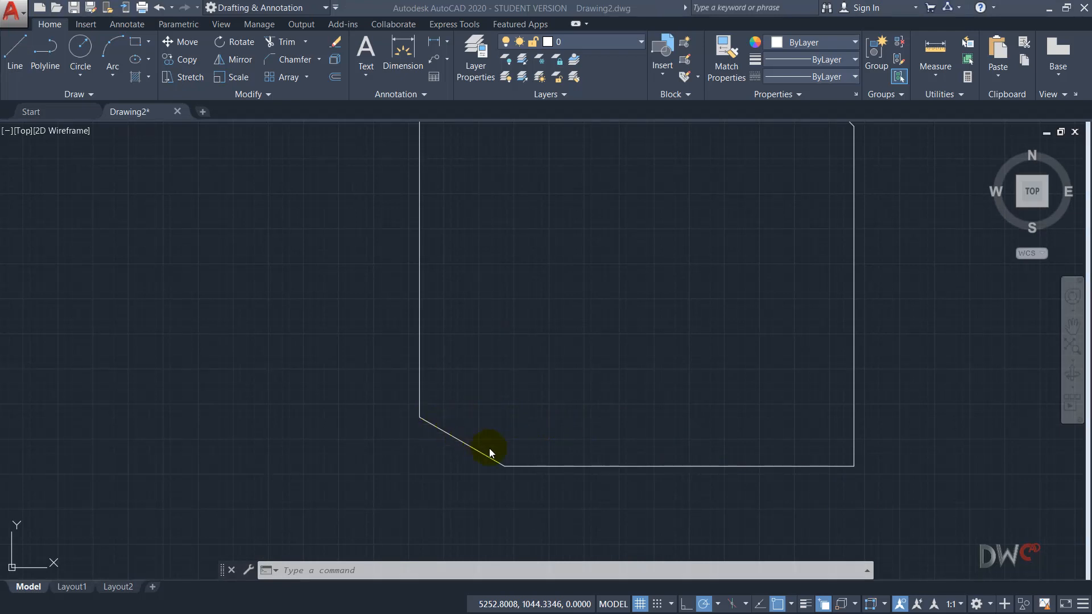
{"action": "left_click", "coordinate": [431, 40]}
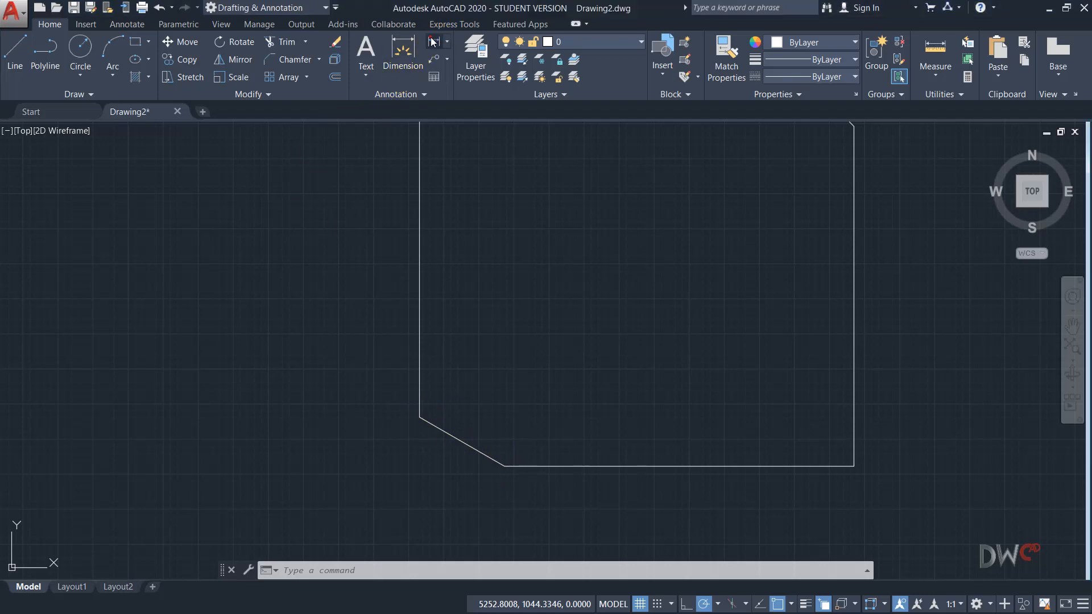
{"action": "left_click", "coordinate": [419, 417]}
{"action": "left_click", "coordinate": [498, 464]}
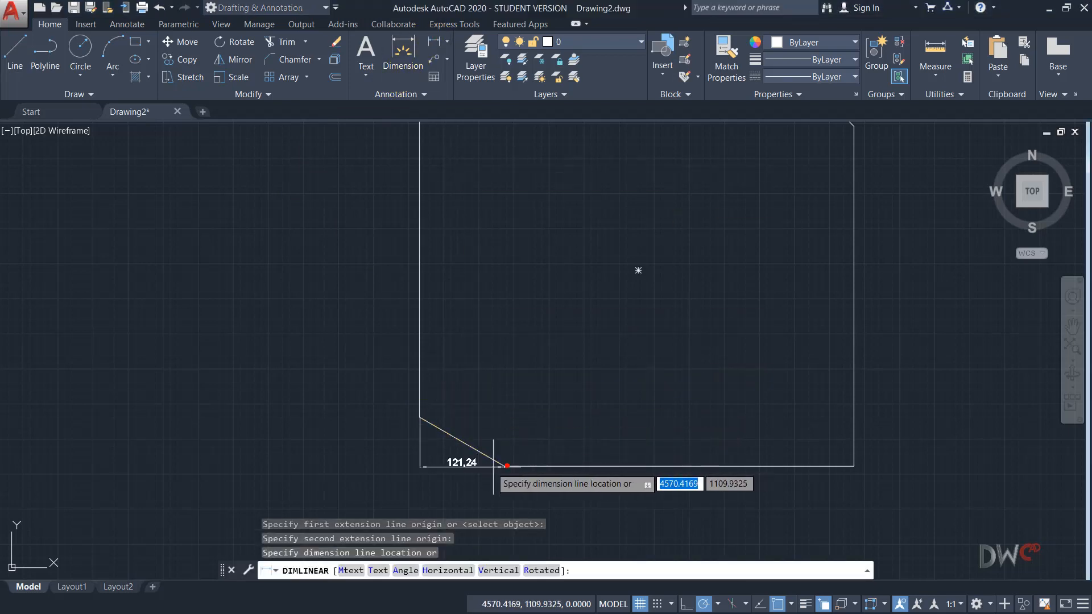
{"action": "left_click", "coordinate": [360, 449]}
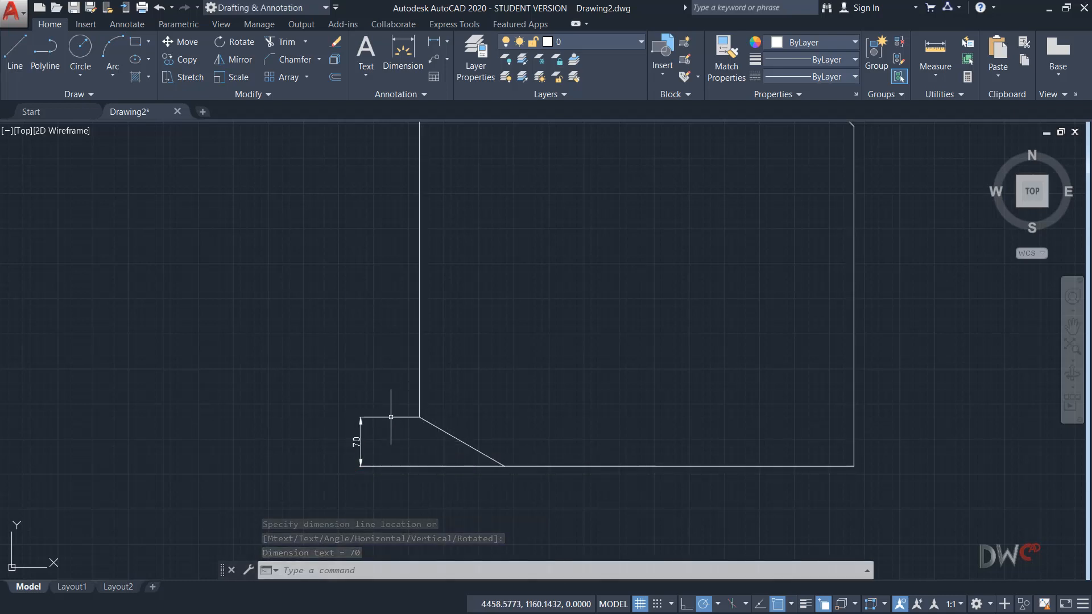
Draw a vertical line from the lower-left chamfer's upper end down to the level of the bottom edge.
{"action": "key", "text": "l"}
{"action": "key", "text": "Return"}
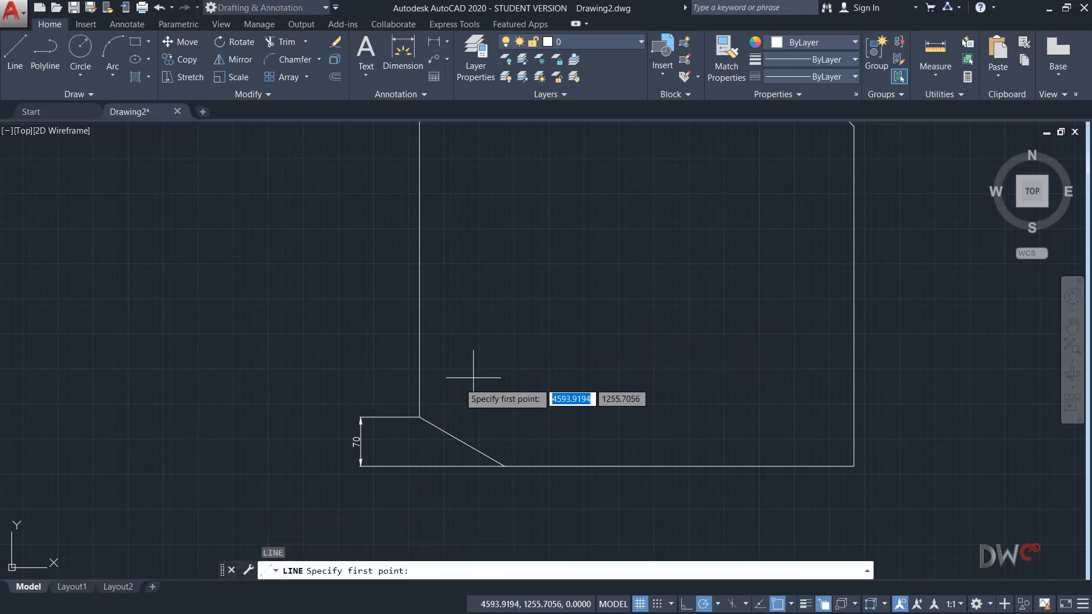
{"action": "left_click", "coordinate": [419, 418]}
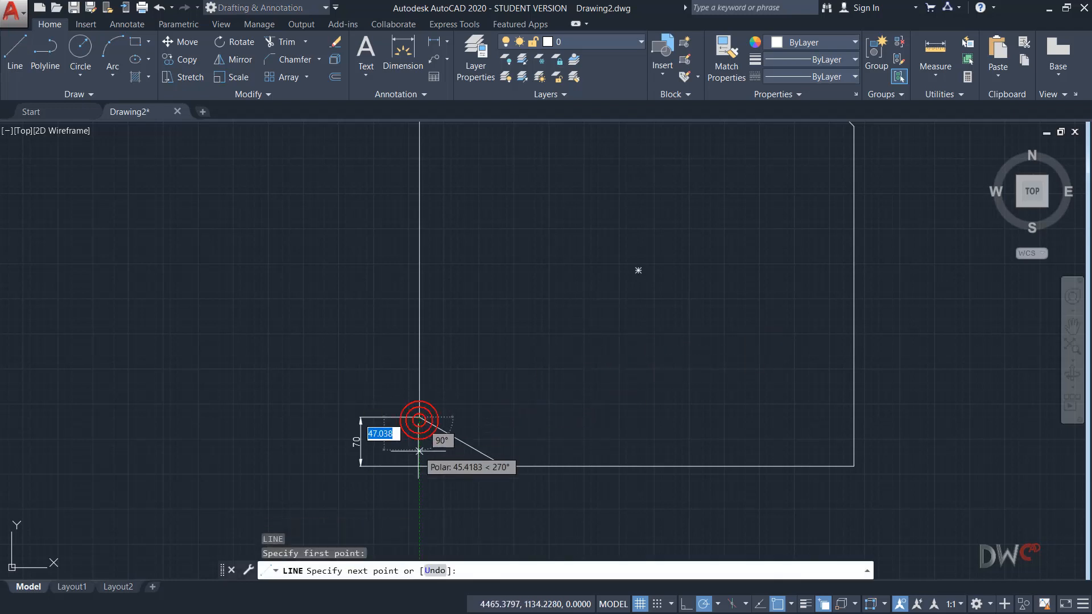
{"action": "key", "text": "Escape"}
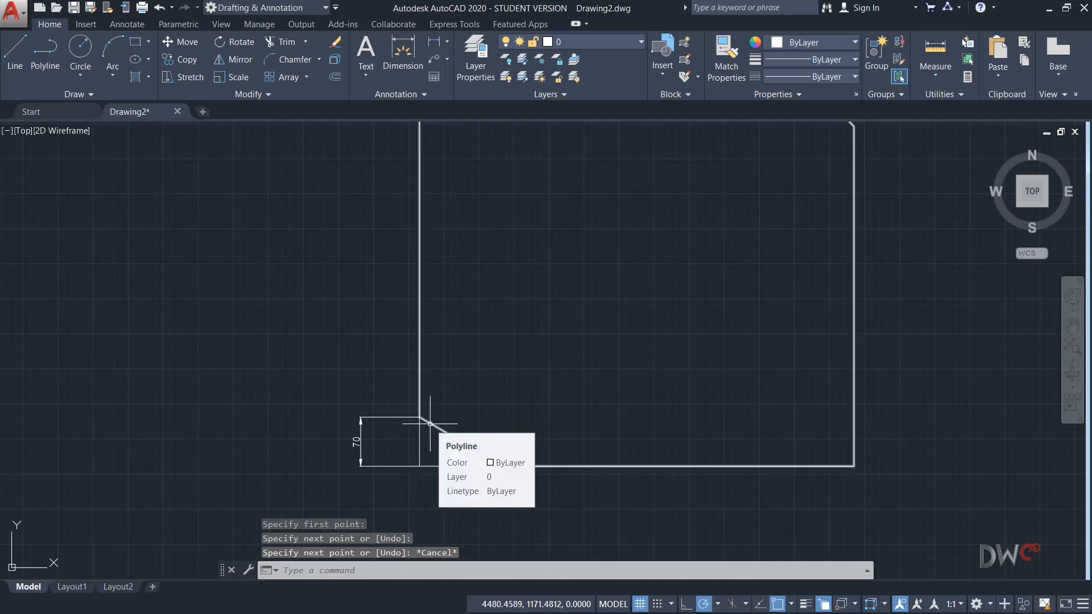
Add an angular dimension between the short vertical line and the lower-left chamfer edge, placed inside the corner.
{"action": "left_click", "coordinate": [447, 42]}
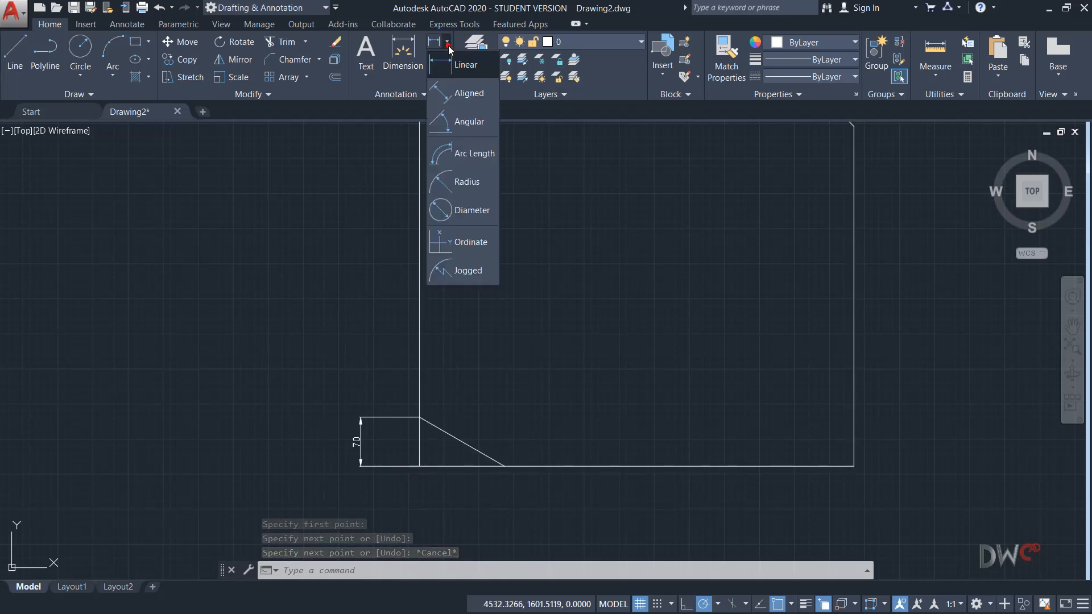
{"action": "left_click", "coordinate": [466, 131]}
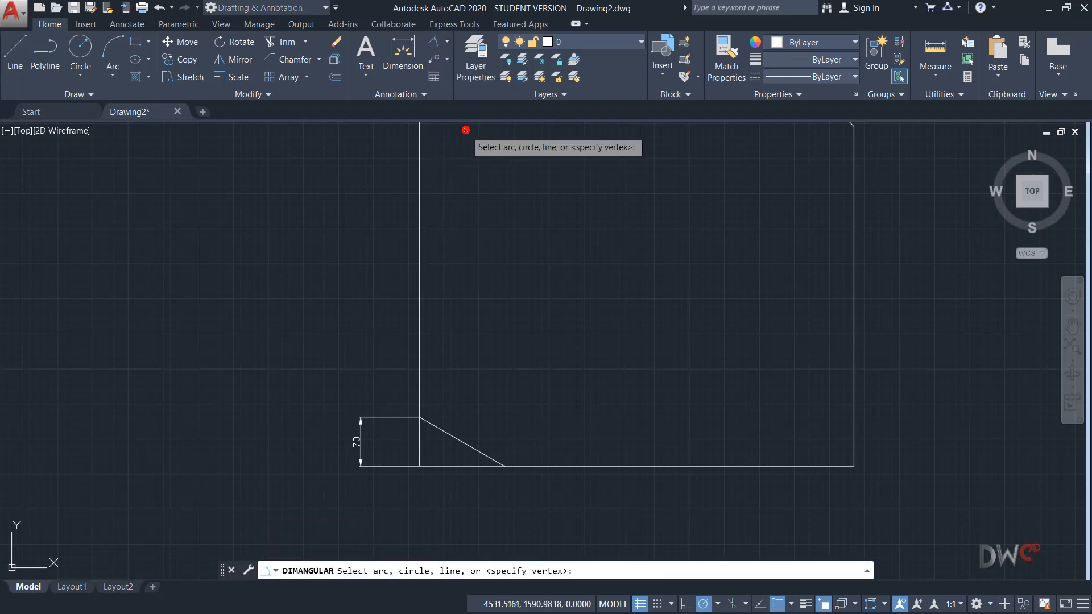
{"action": "left_click", "coordinate": [419, 446]}
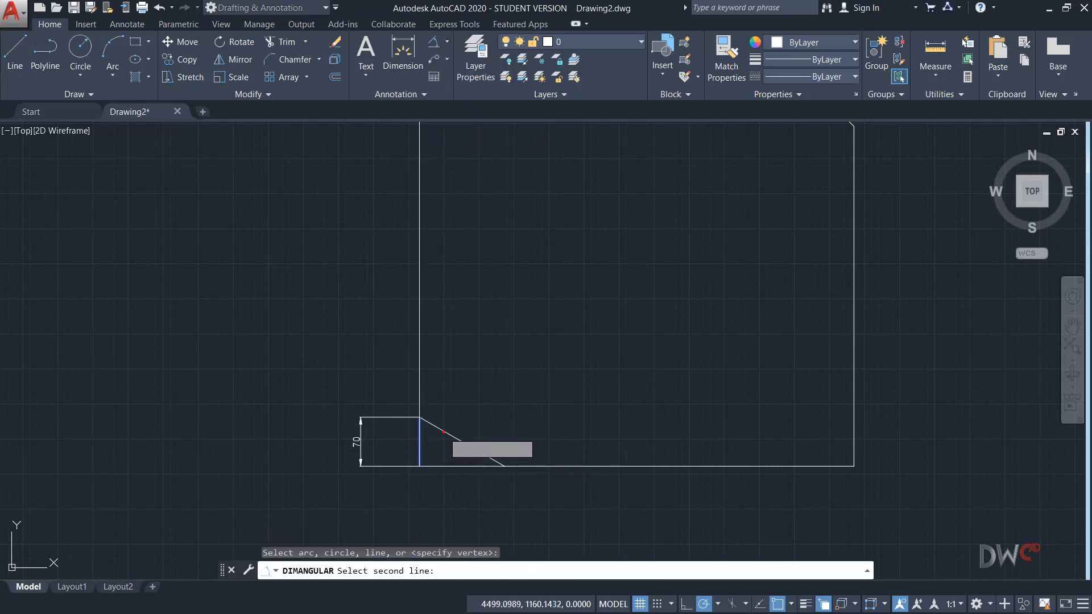
{"action": "left_click", "coordinate": [444, 432]}
{"action": "left_click", "coordinate": [443, 442]}
{"action": "scroll", "coordinate": [435, 443], "scroll_direction": "up", "scroll_amount": 3}
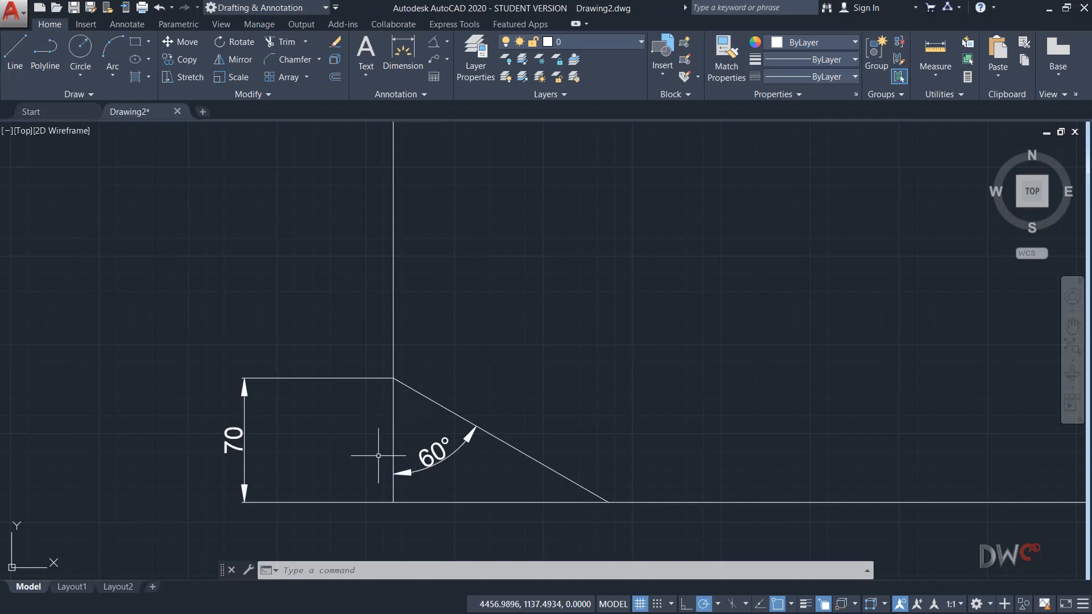
{"action": "left_click", "coordinate": [629, 424]}
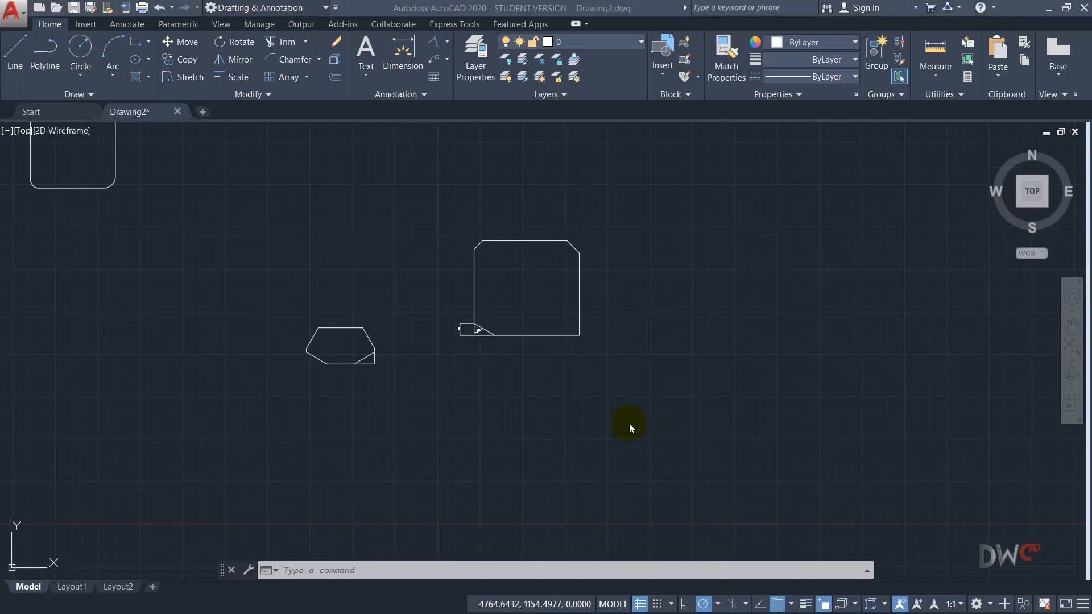